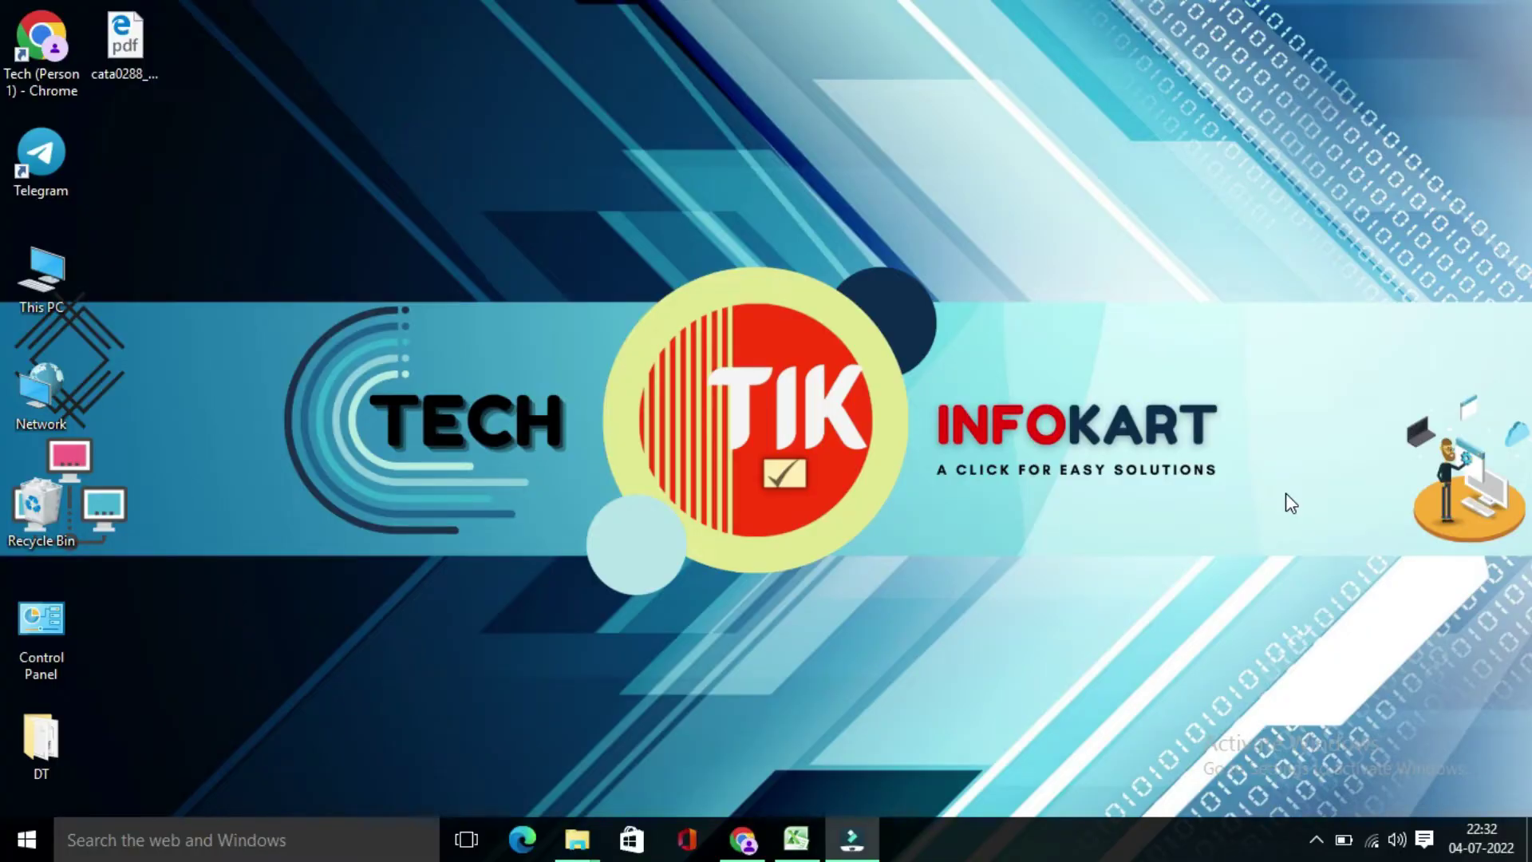
Load bing.com in Chrome and put the cursor in the Bing search box.
{"action": "left_click", "coordinate": [744, 839]}
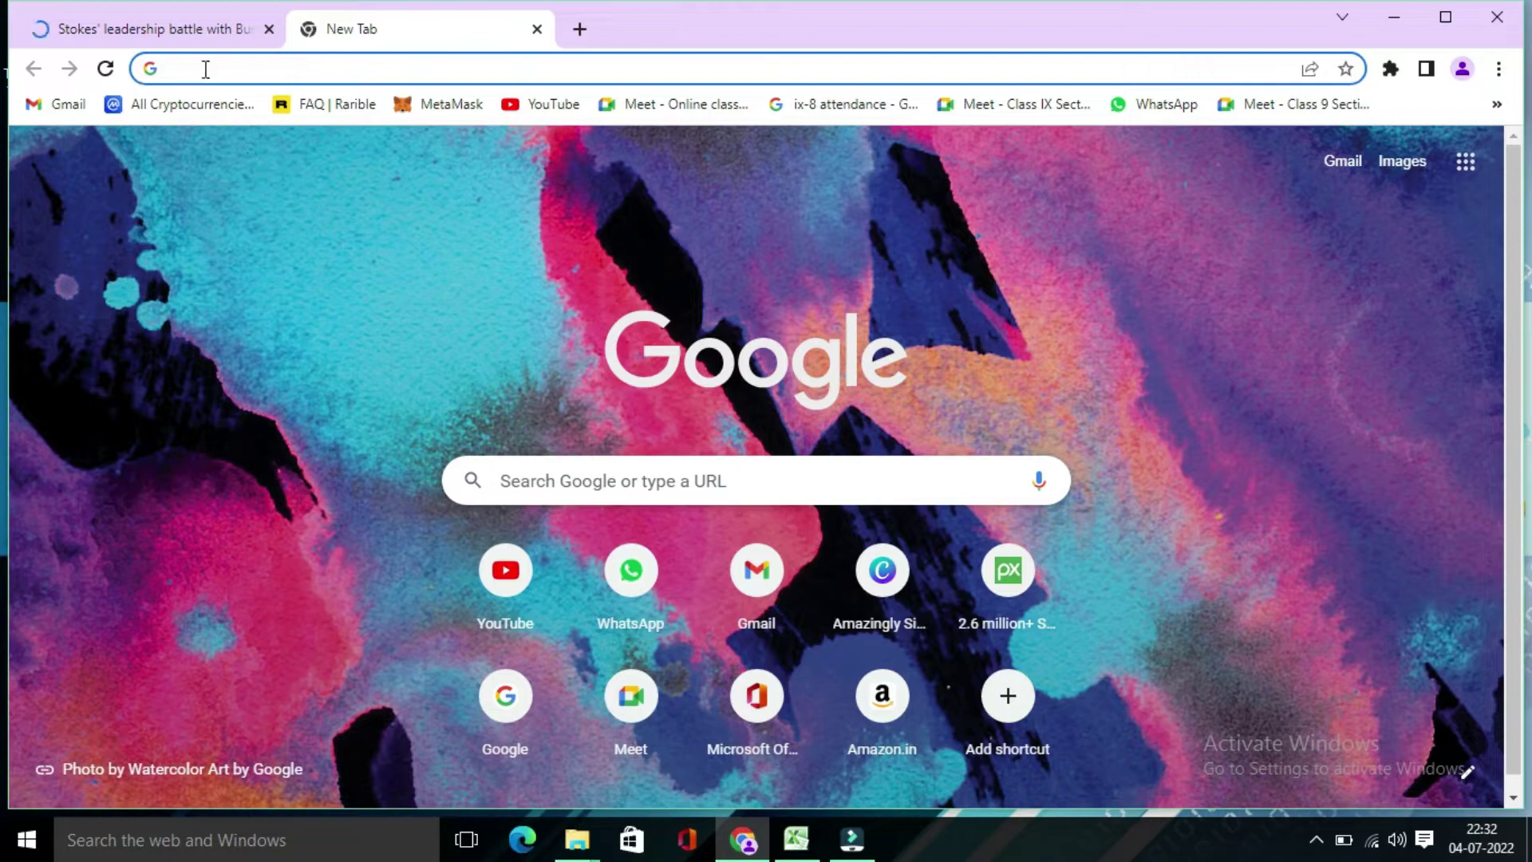
{"action": "type", "text": "bing"}
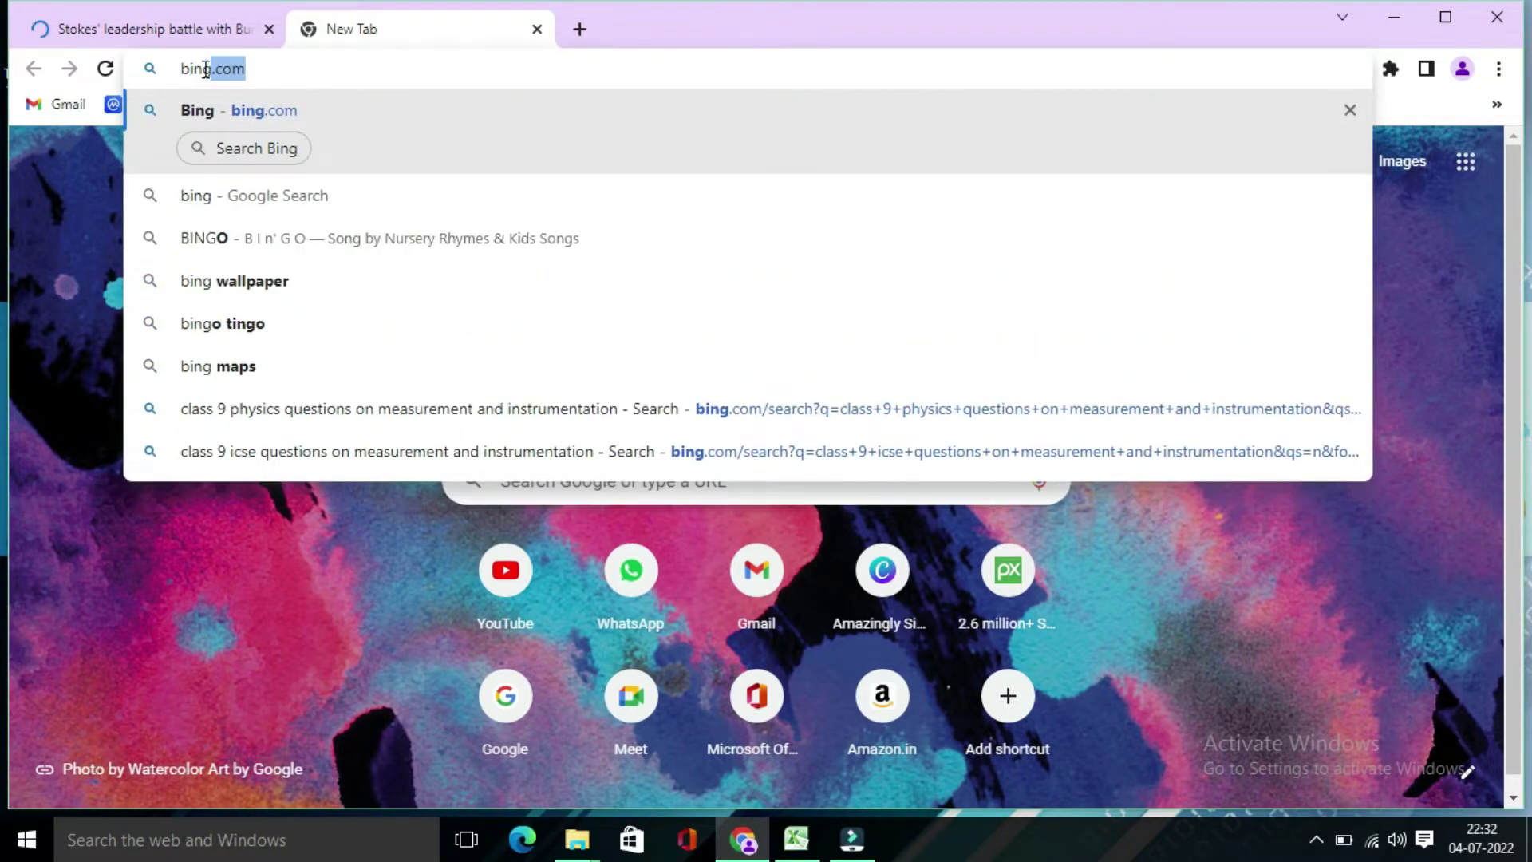
{"action": "type", "text": ".com"}
{"action": "key", "text": "Return"}
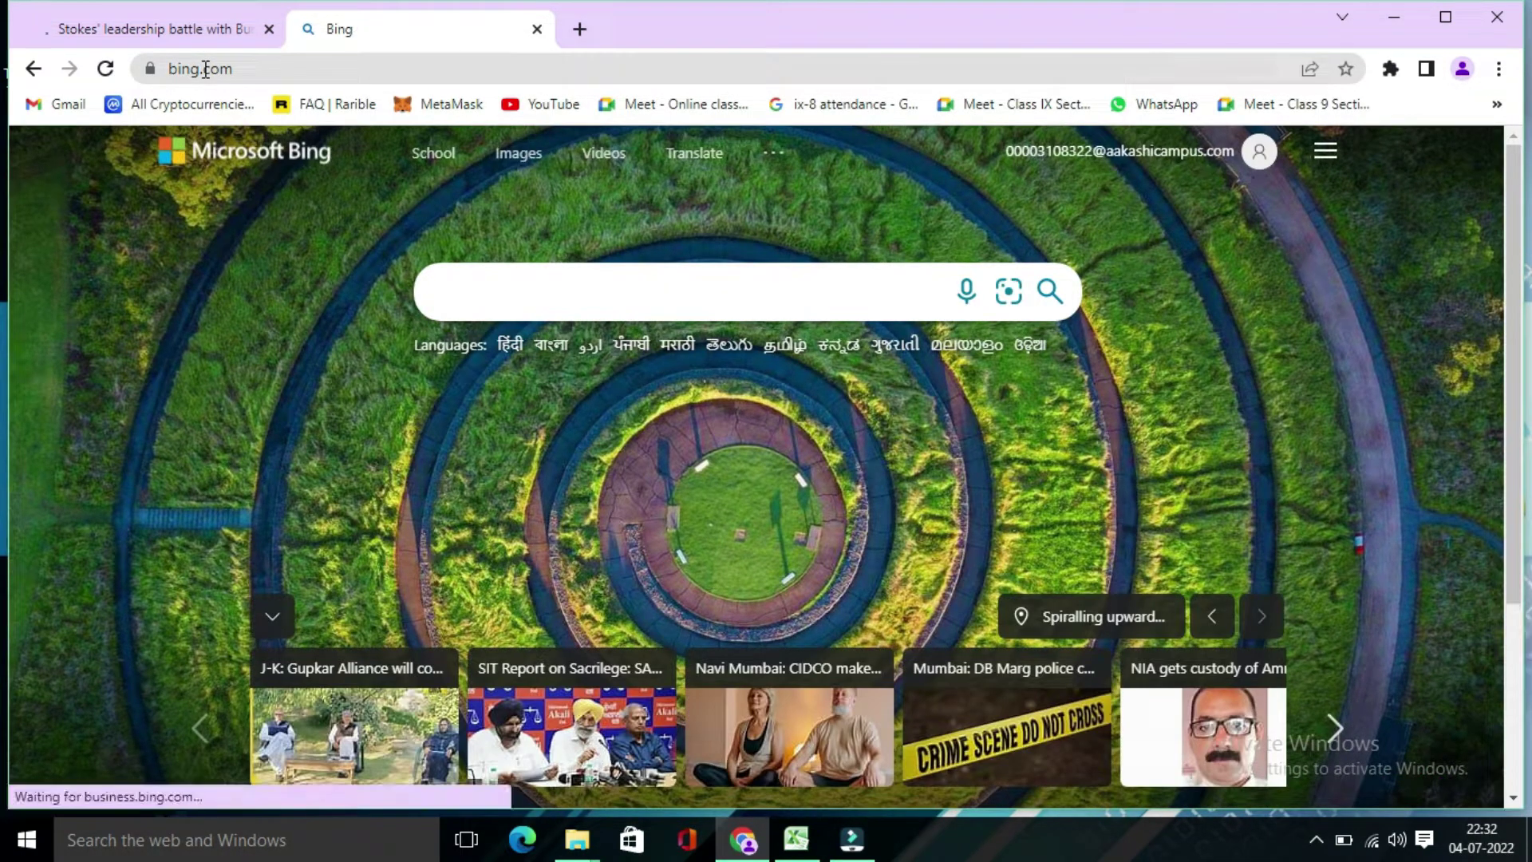
{"action": "left_click", "coordinate": [506, 291]}
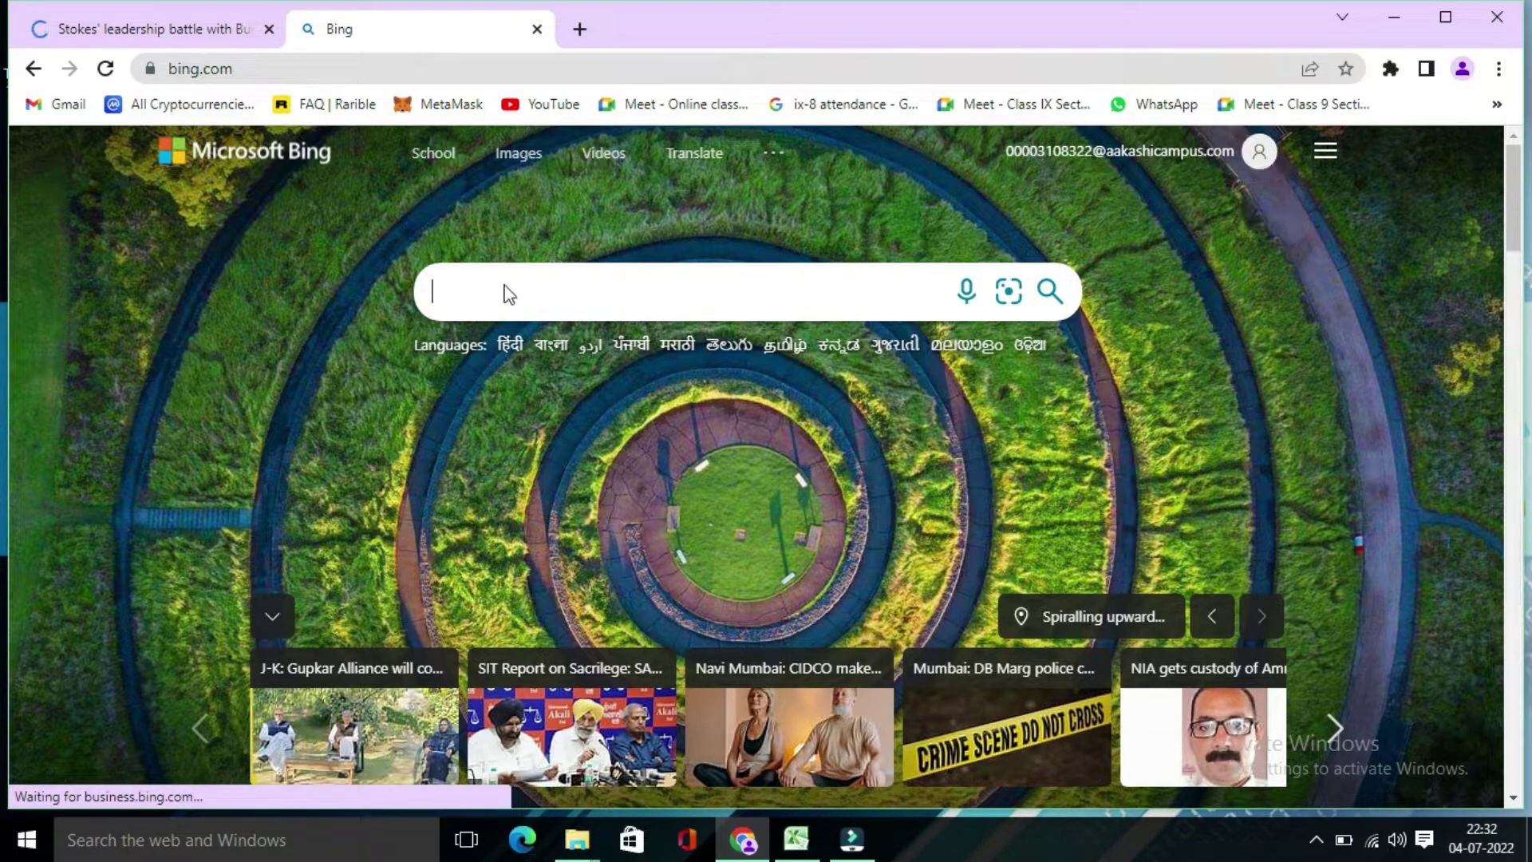
{"action": "scroll", "coordinate": [522, 301], "scroll_direction": "down", "scroll_amount": 5}
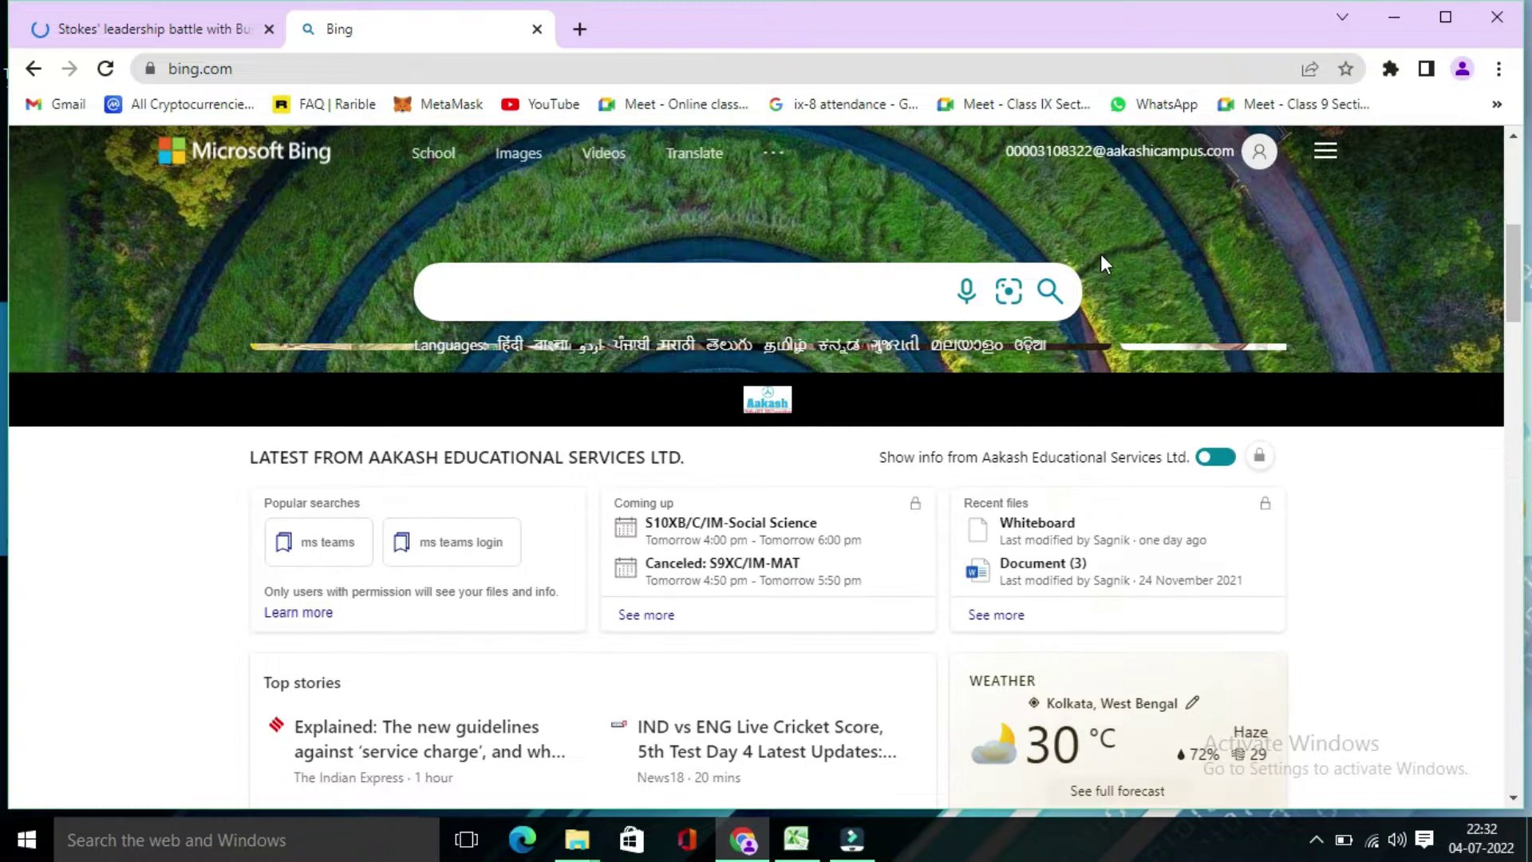
{"action": "scroll", "coordinate": [1100, 254], "scroll_direction": "up", "scroll_amount": 5}
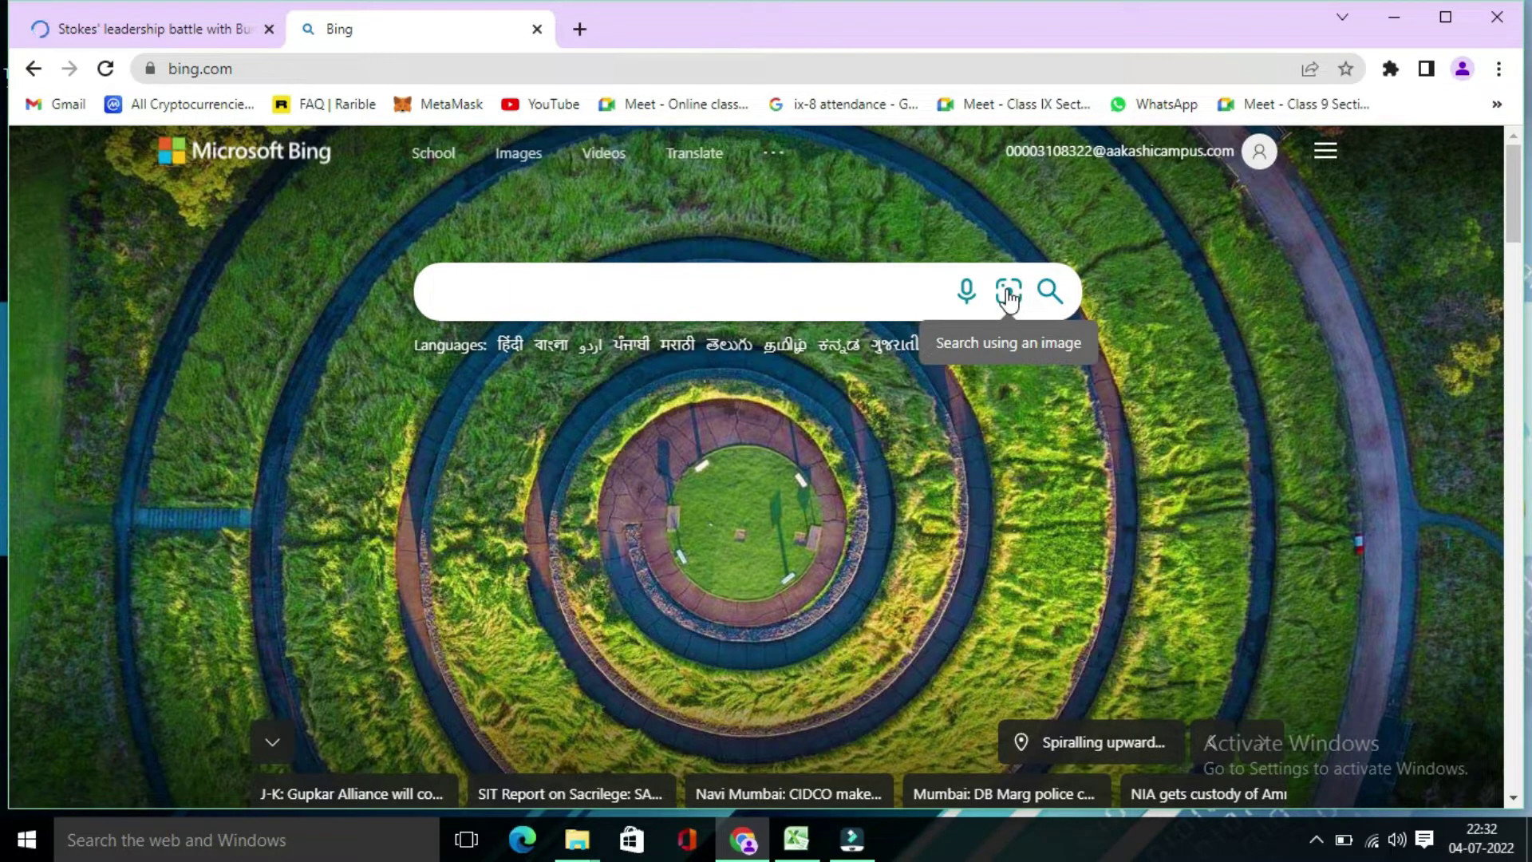
Open Bing's search-by-image panel with its 'Paste image or URL' field.
{"action": "left_click", "coordinate": [1009, 294]}
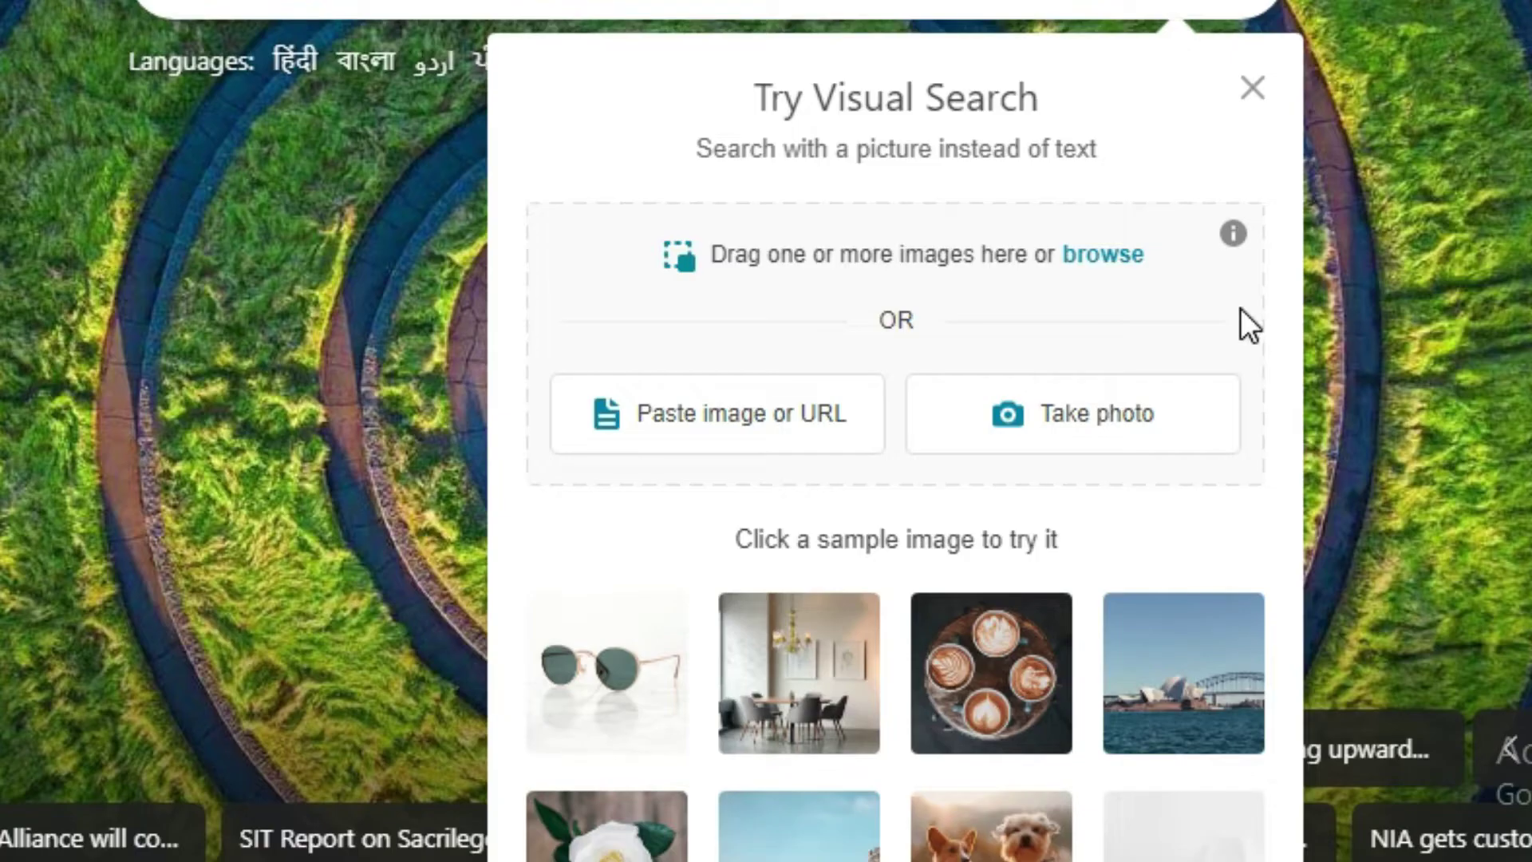
{"action": "left_click", "coordinate": [745, 417]}
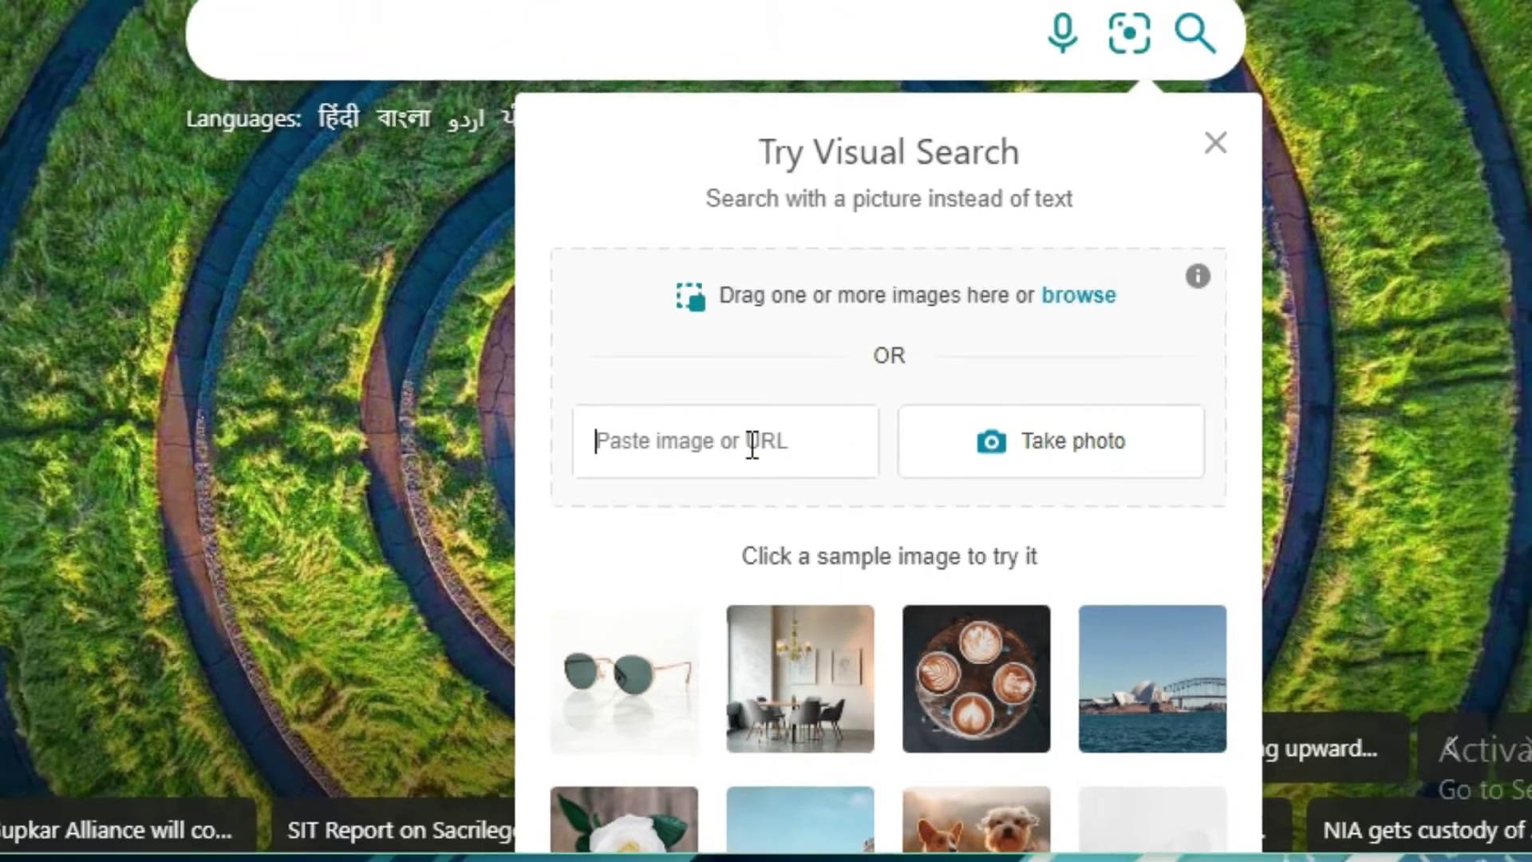
Minimize Chrome and open the M149 catalogue PDF in Edge, scrolling to its Technical Data.
{"action": "left_click", "coordinate": [1392, 18]}
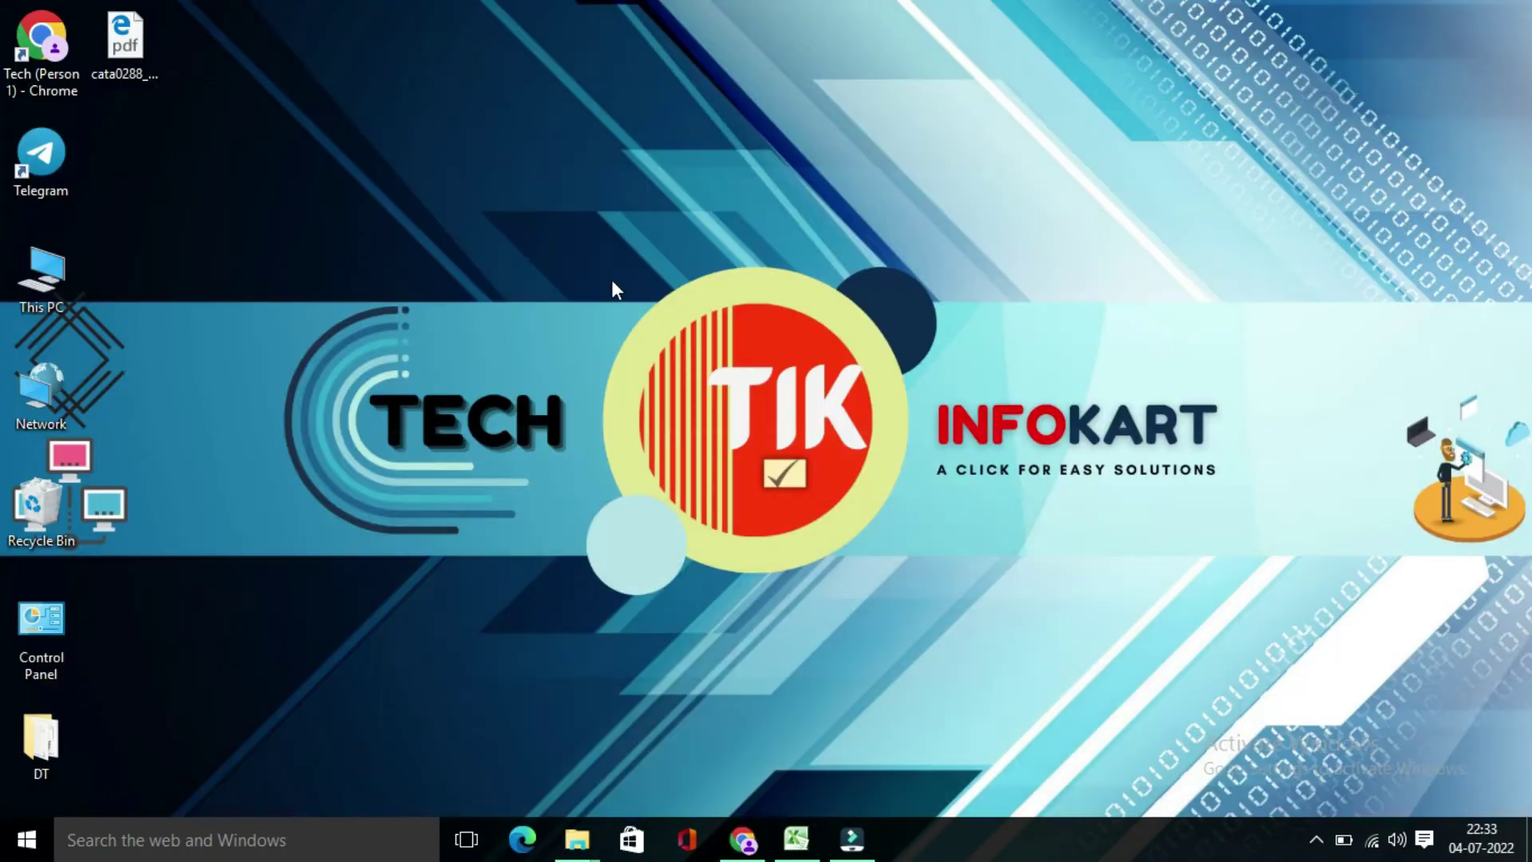
{"action": "left_click", "coordinate": [317, 199]}
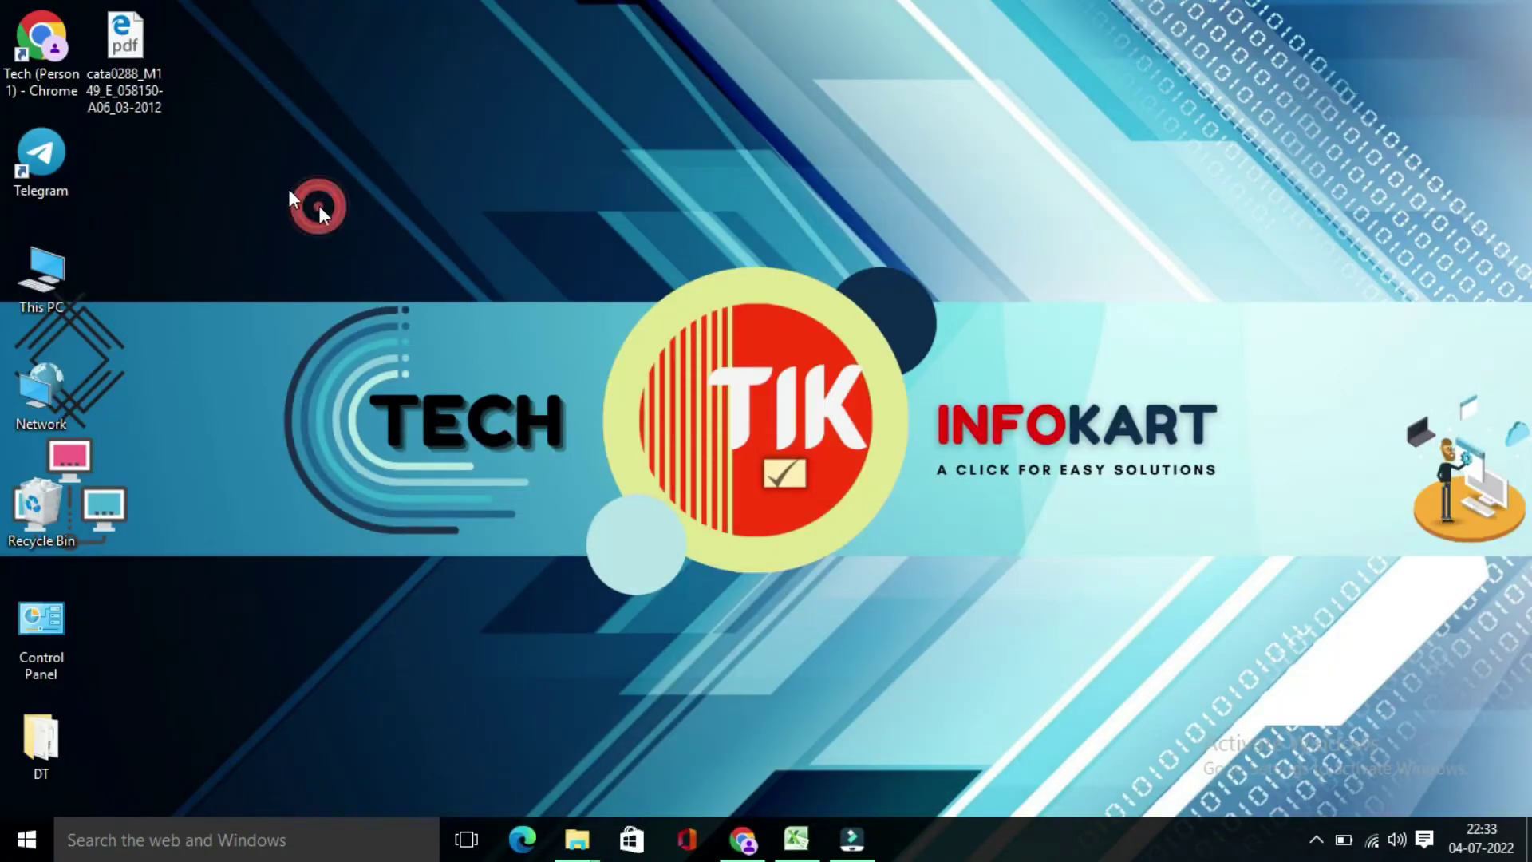
{"action": "left_click", "coordinate": [121, 59]}
{"action": "double_click", "coordinate": [122, 59]}
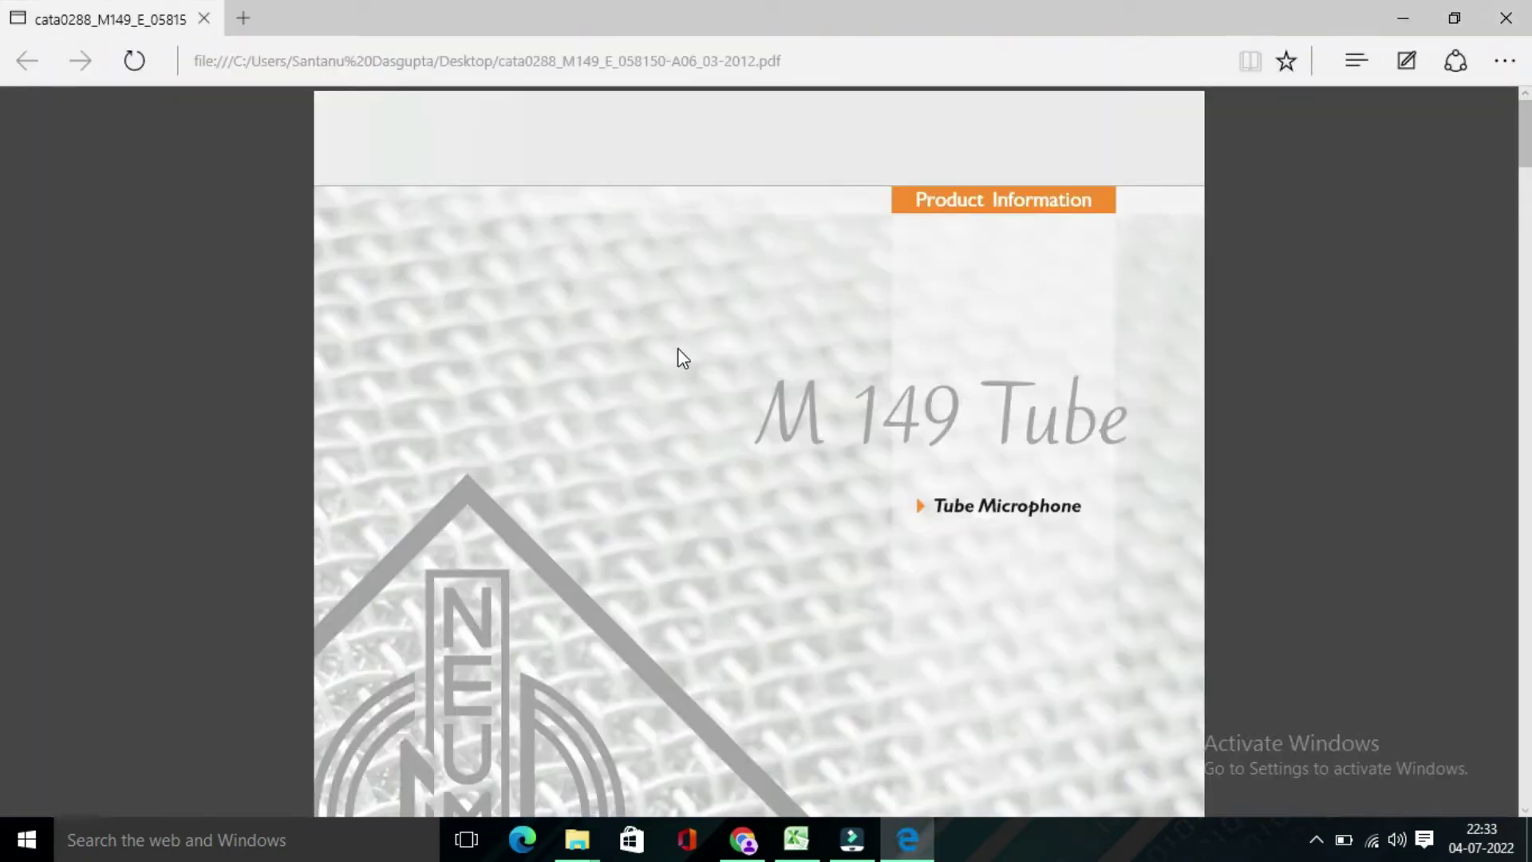
{"action": "scroll", "coordinate": [678, 352], "scroll_direction": "down", "scroll_amount": 15}
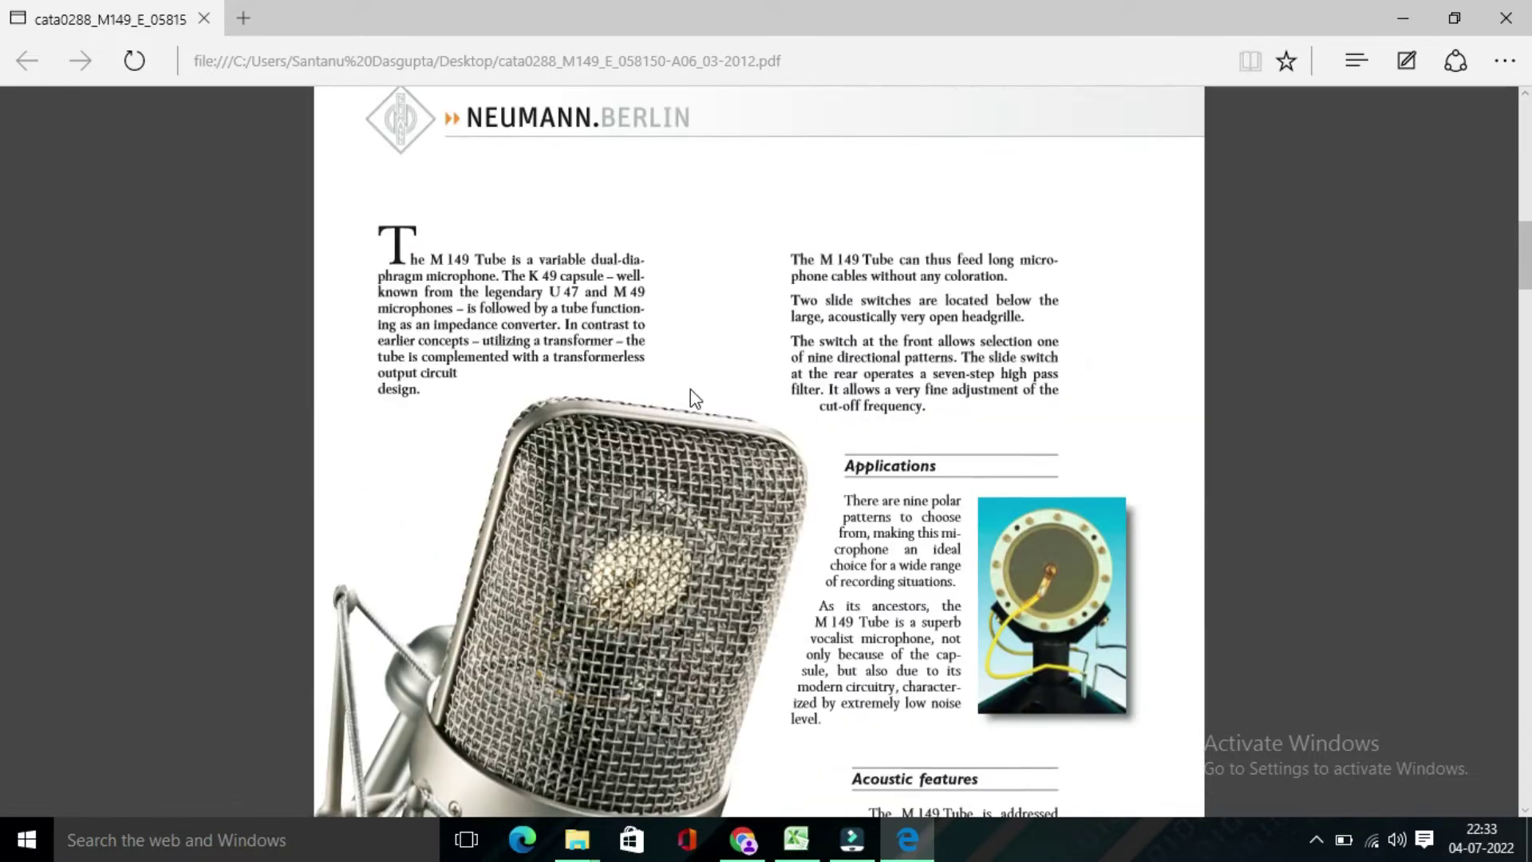
{"action": "scroll", "coordinate": [691, 391], "scroll_direction": "down", "scroll_amount": 12}
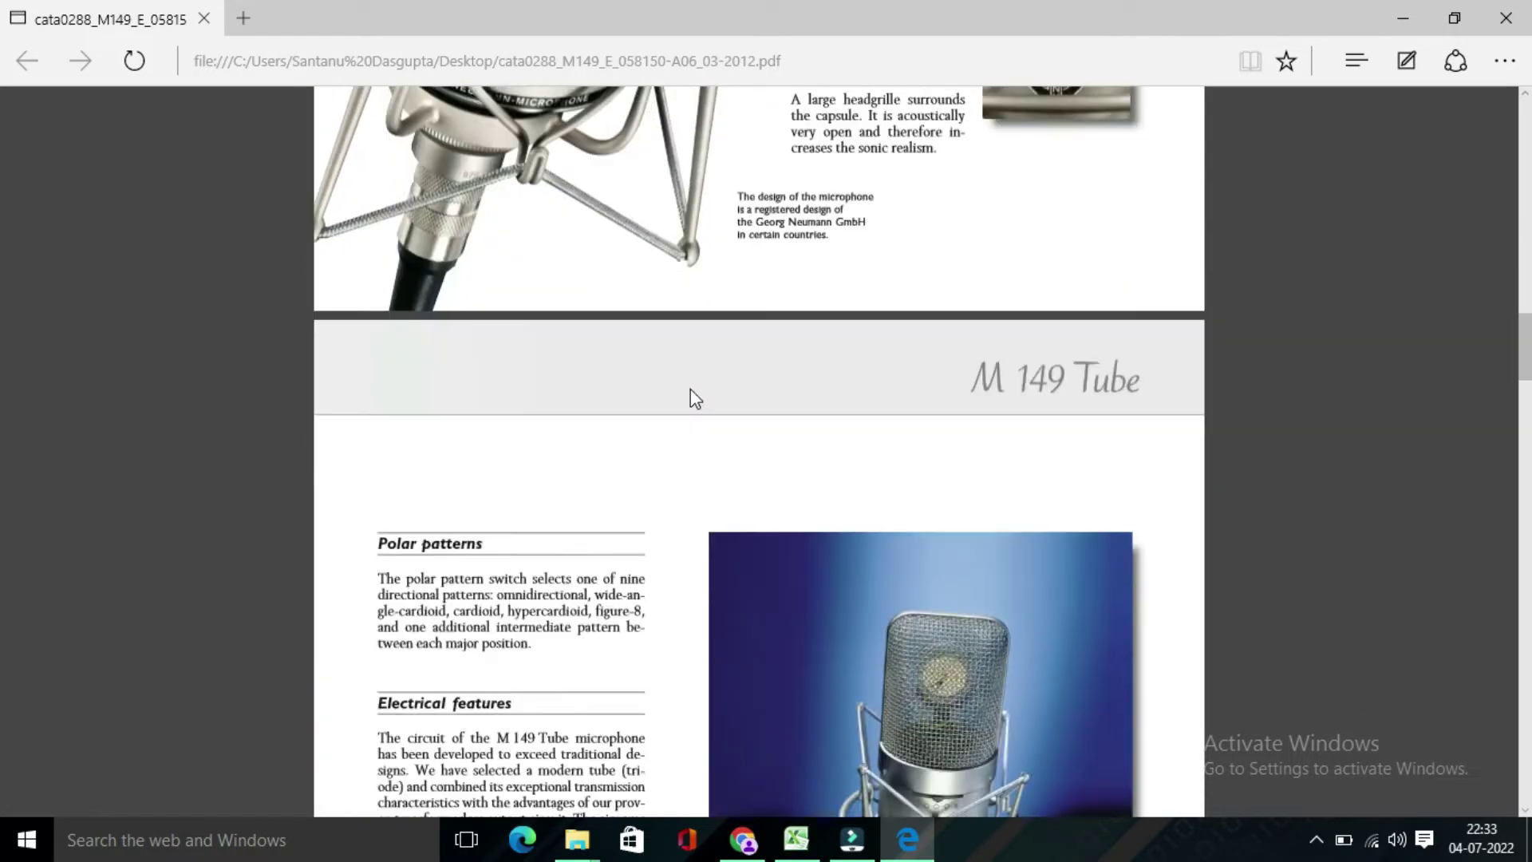
{"action": "scroll", "coordinate": [691, 391], "scroll_direction": "down", "scroll_amount": 6}
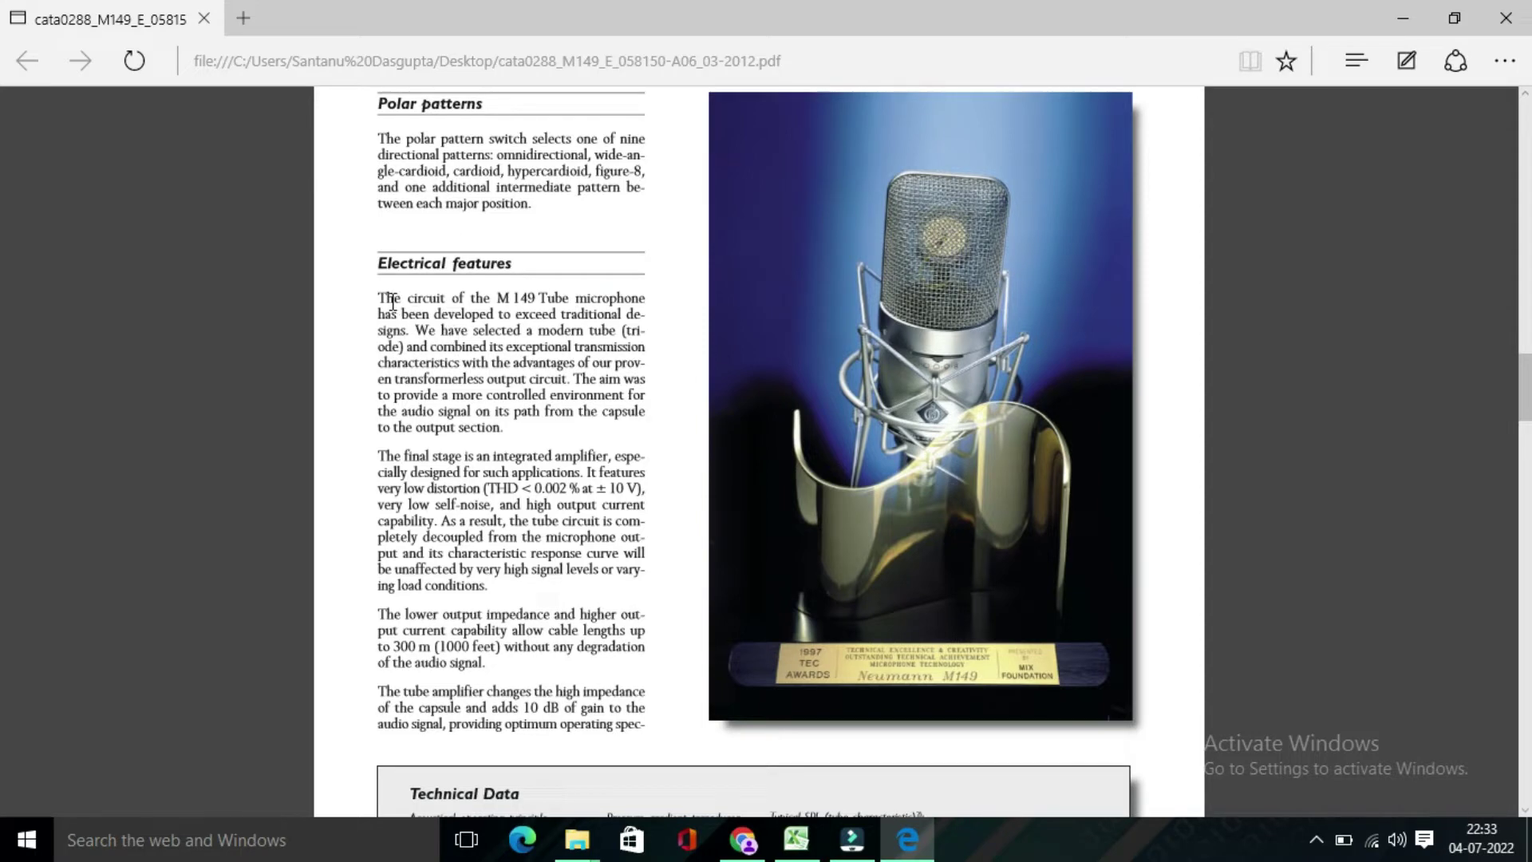
{"action": "scroll", "coordinate": [445, 369], "scroll_direction": "down", "scroll_amount": 3}
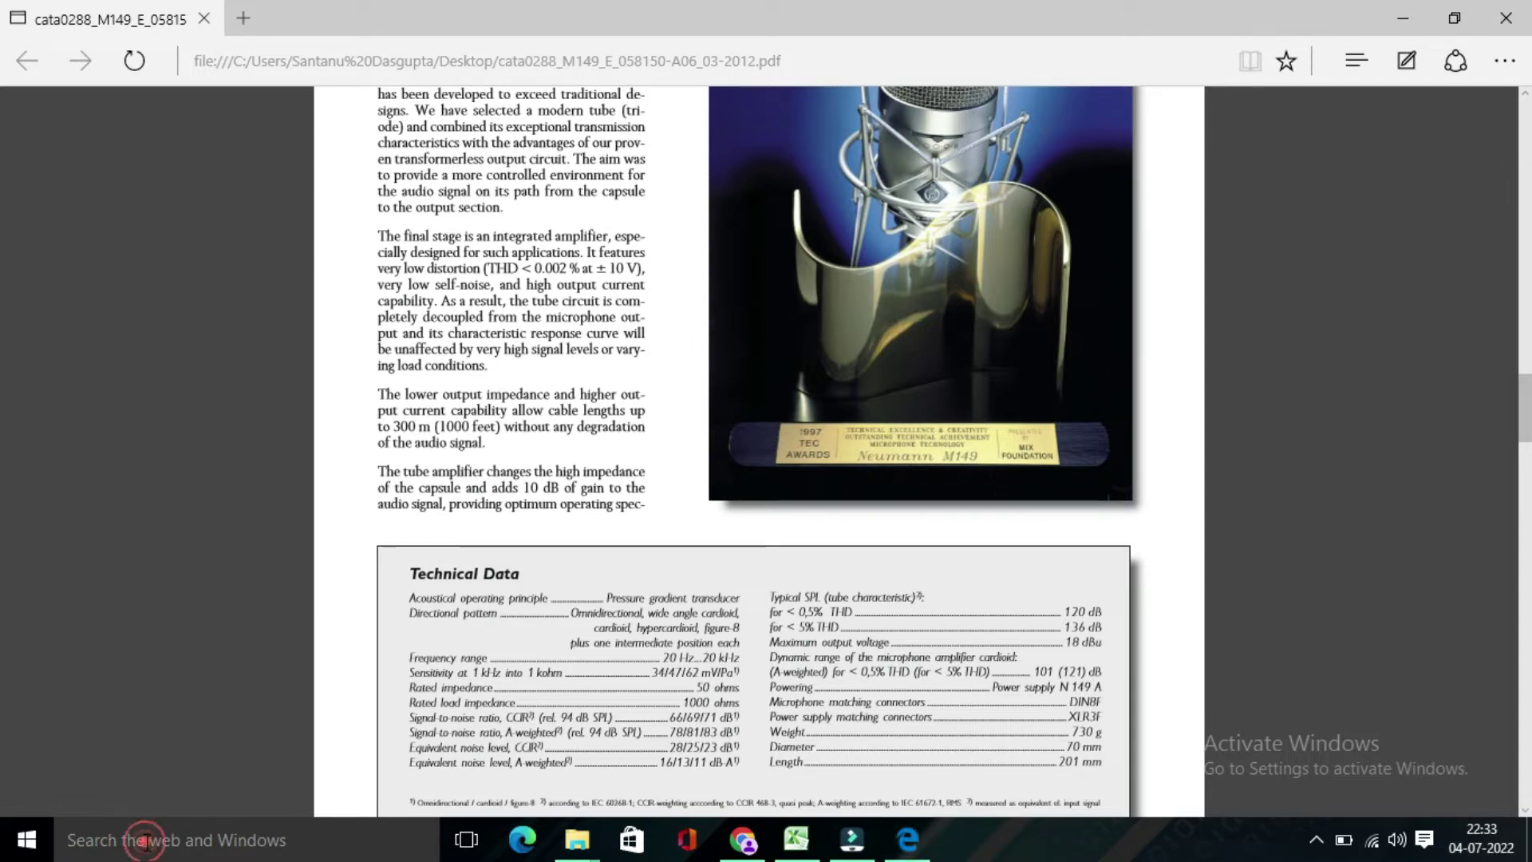
Launch Snipping Tool by searching 'snipp' and move its window off the PDF text.
{"action": "left_click", "coordinate": [149, 844]}
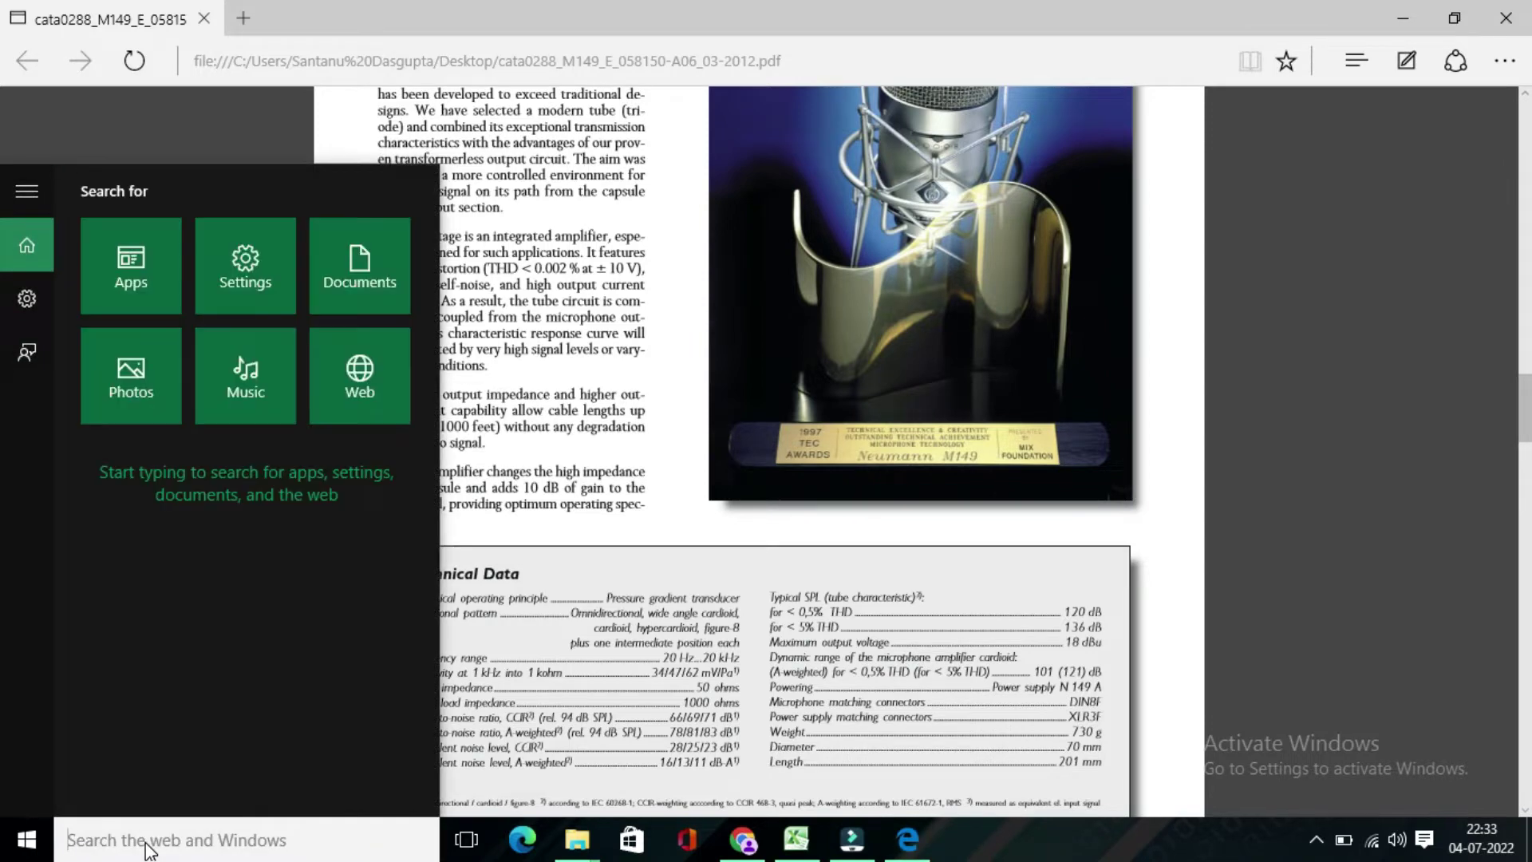
{"action": "type", "text": "sn"}
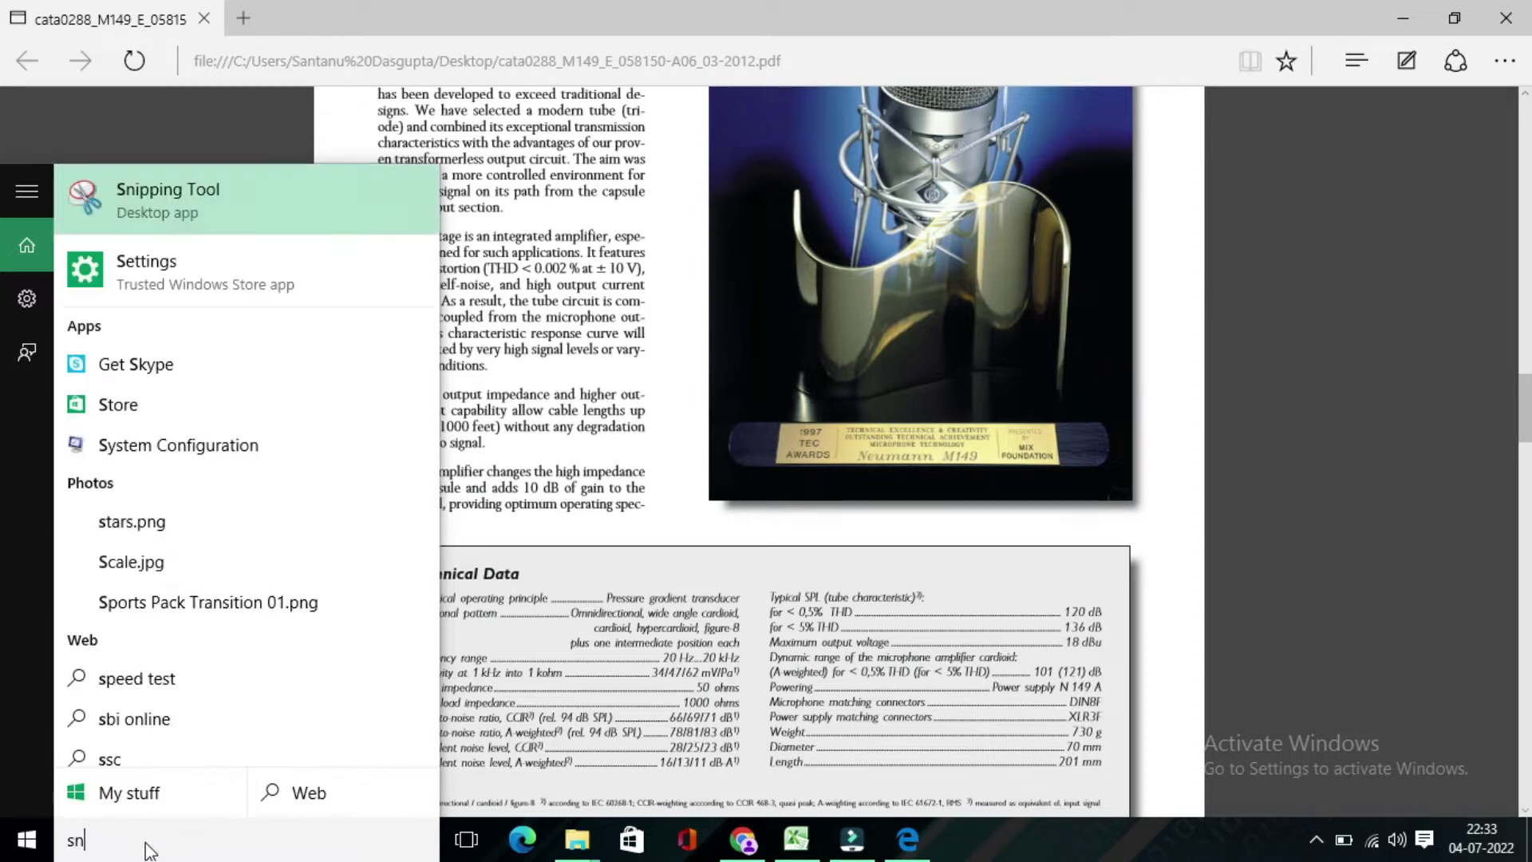
{"action": "type", "text": "ipp"}
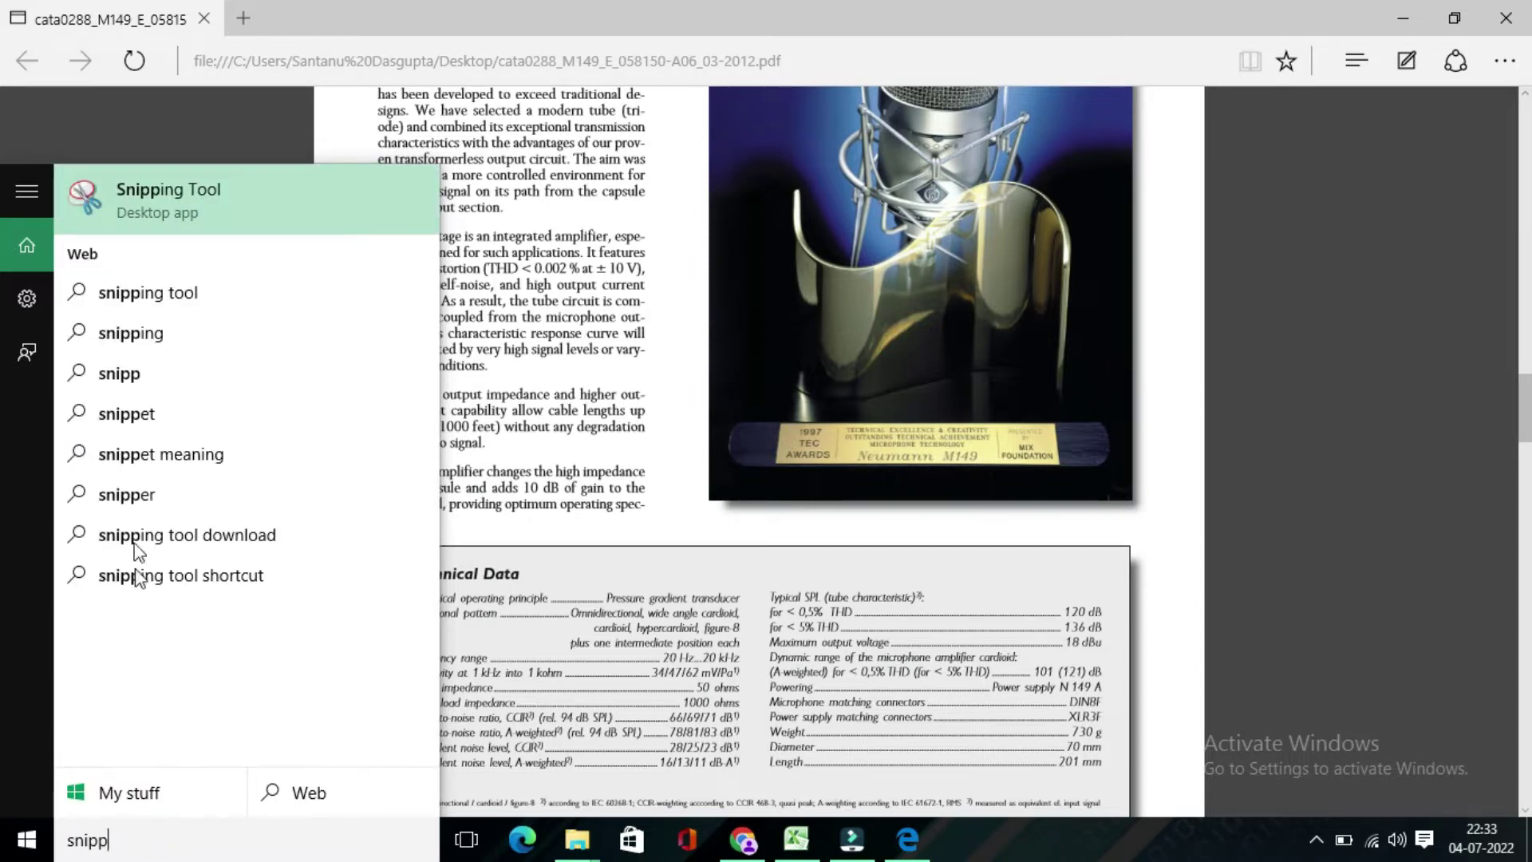
{"action": "left_click", "coordinate": [179, 196]}
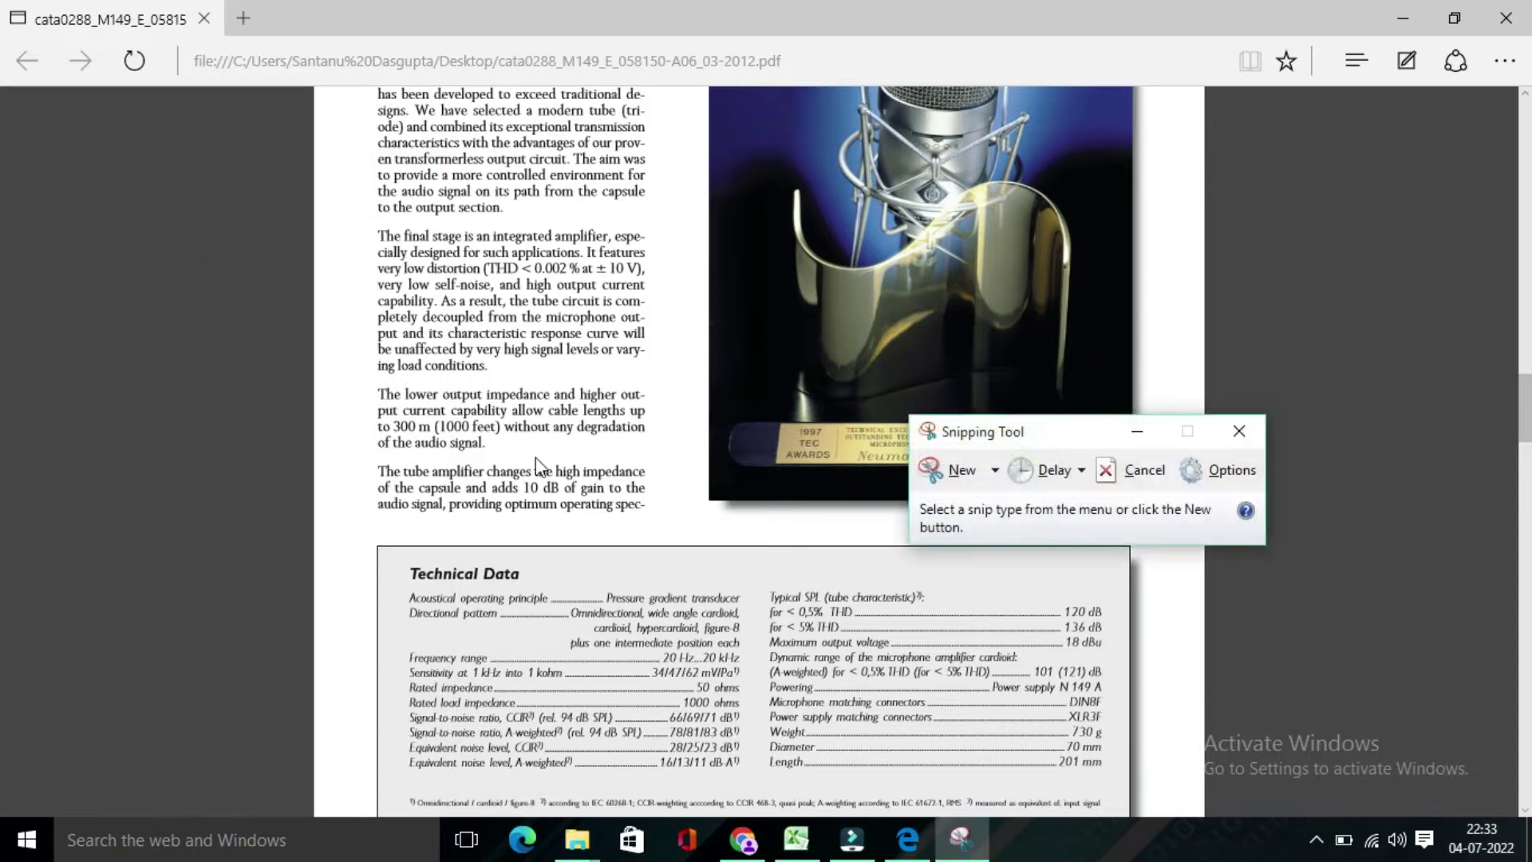
{"action": "left_click_drag", "start_coordinate": [1085, 431], "coordinate": [1158, 170]}
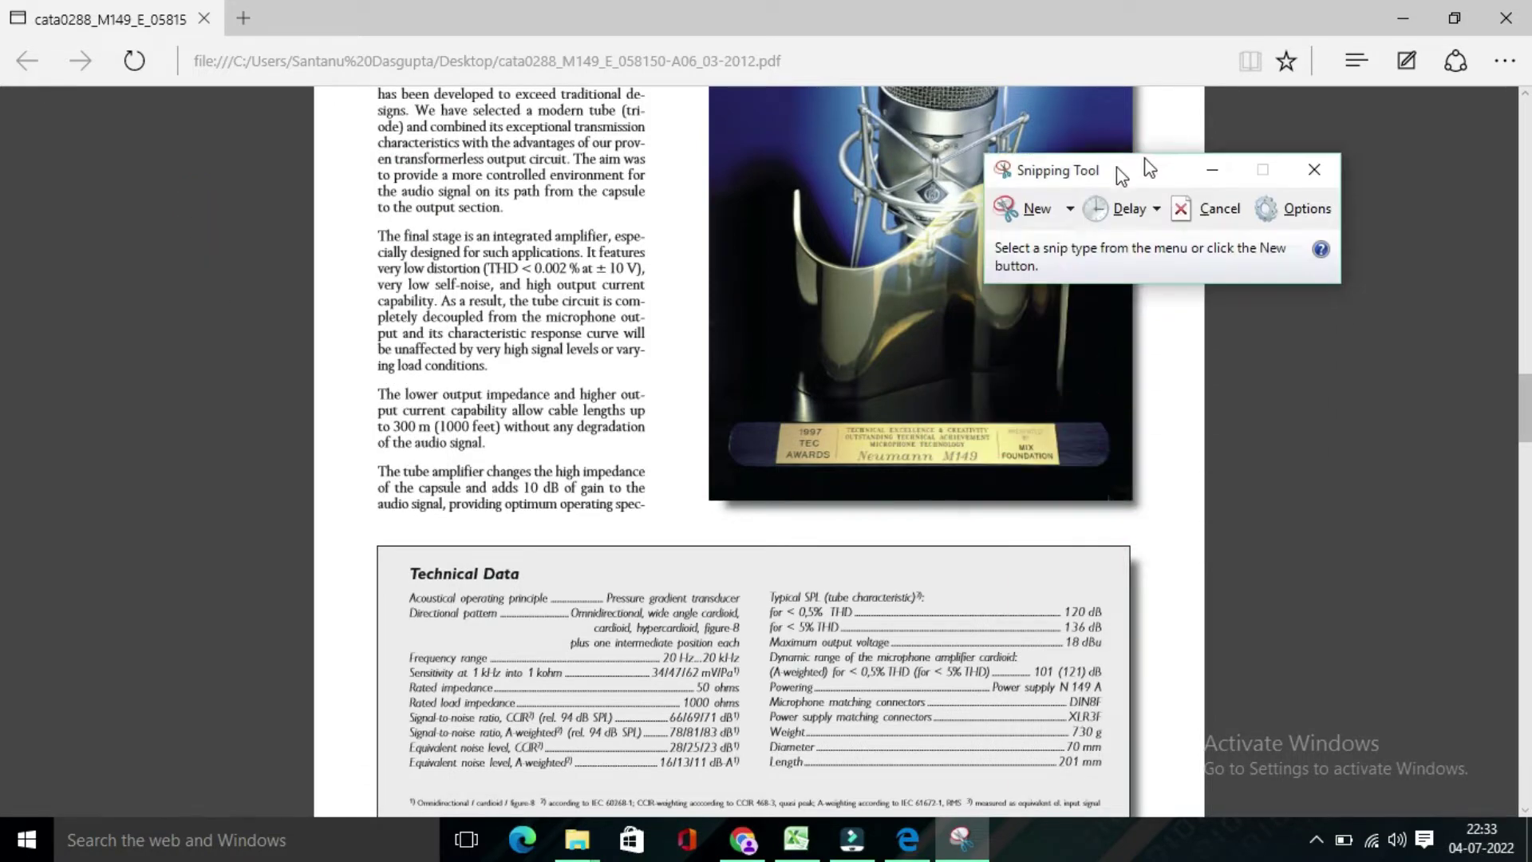
Snip the two final-stage amplifier paragraphs, copy the snip, and minimize both windows.
{"action": "left_click", "coordinate": [1035, 212]}
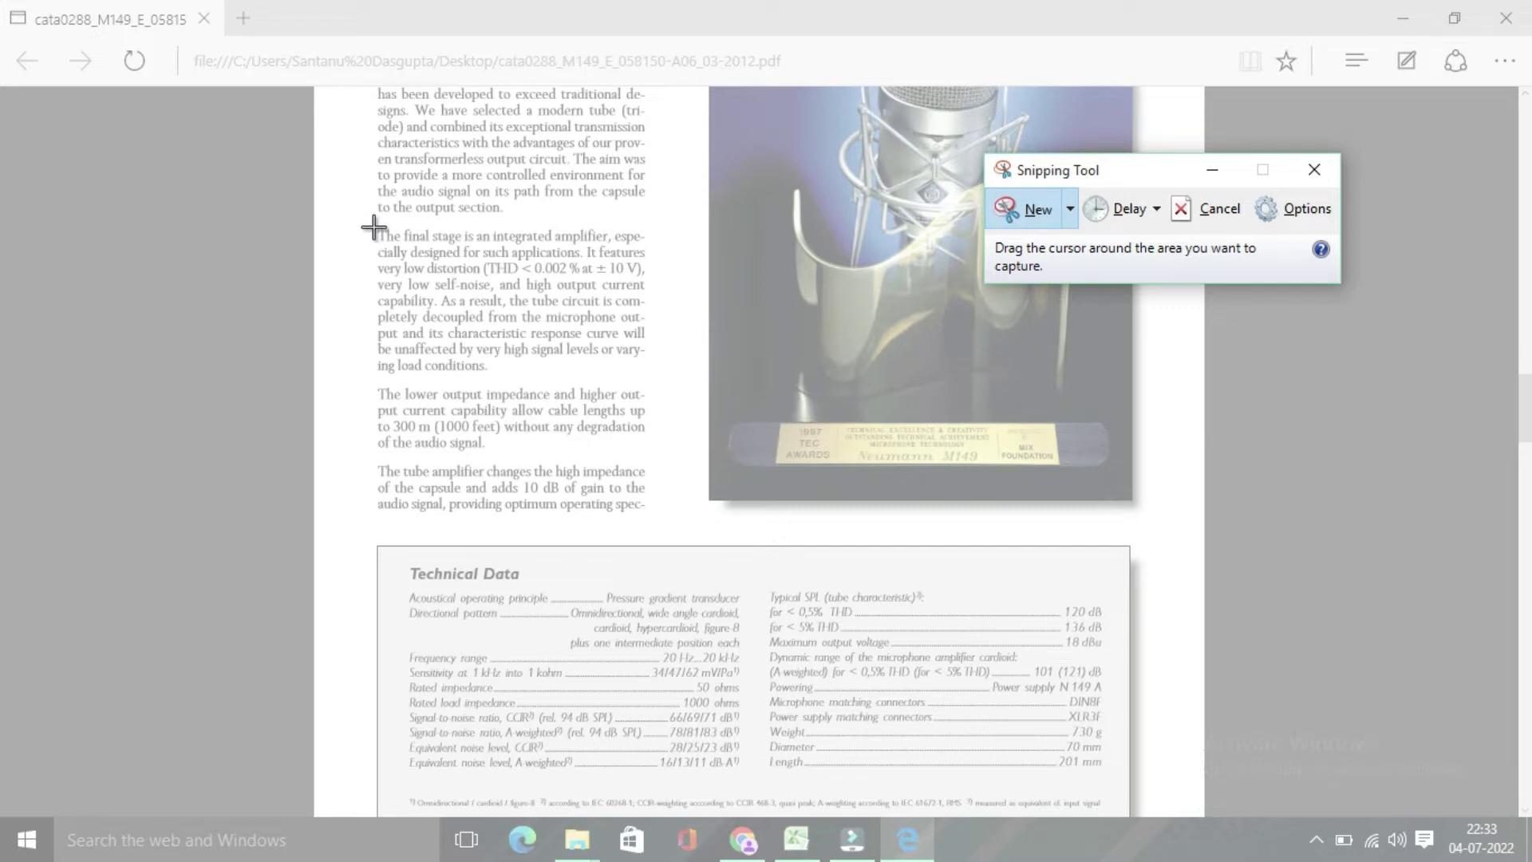
{"action": "left_click_drag", "start_coordinate": [373, 226], "coordinate": [665, 454]}
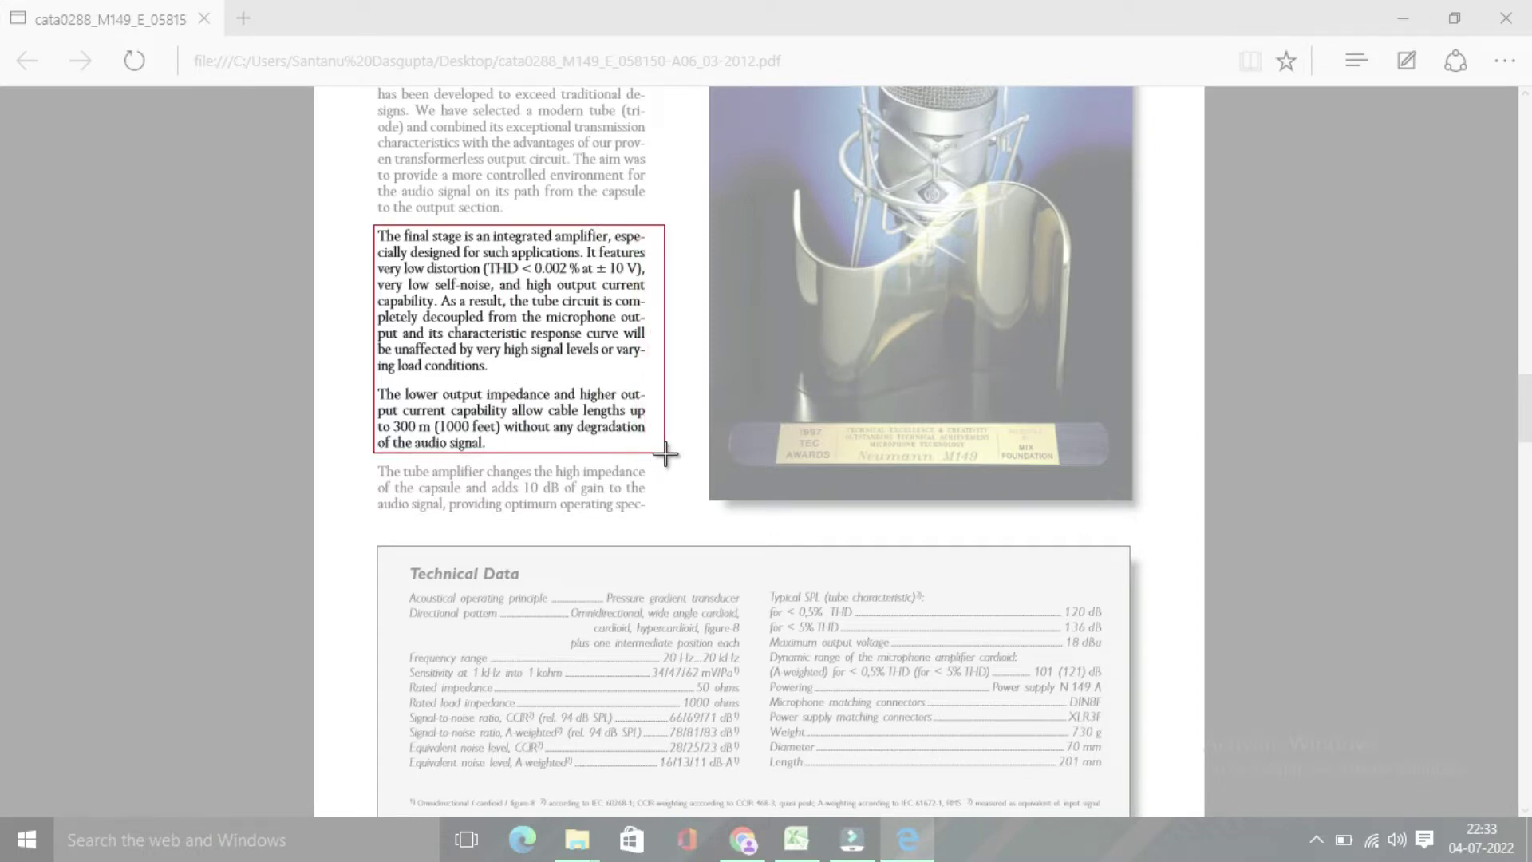
{"action": "left_click_drag", "start_coordinate": [665, 453], "coordinate": [665, 454]}
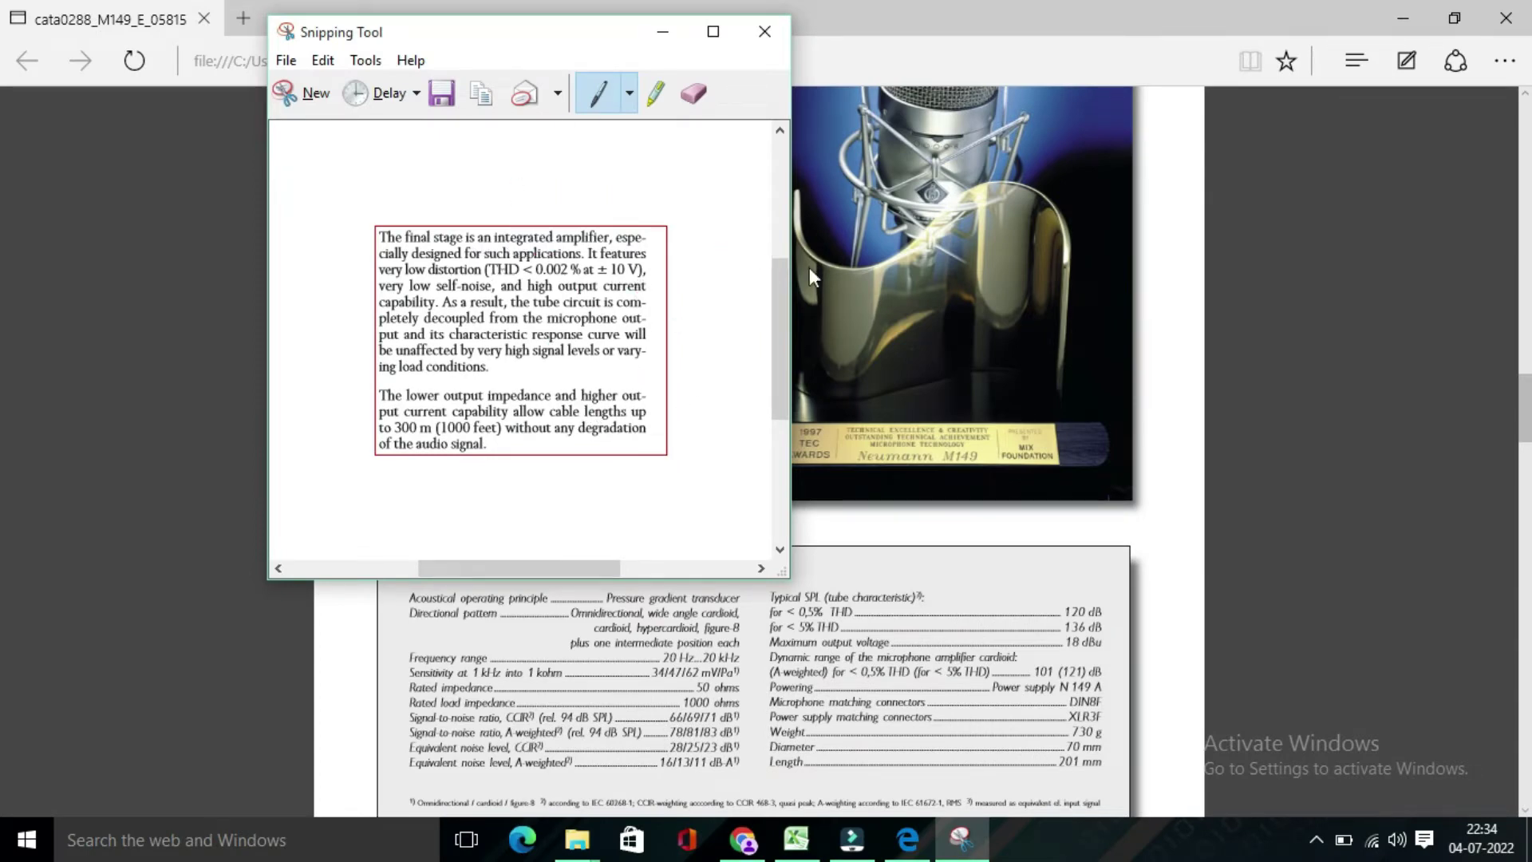
{"action": "left_click", "coordinate": [481, 96]}
{"action": "left_click", "coordinate": [661, 33]}
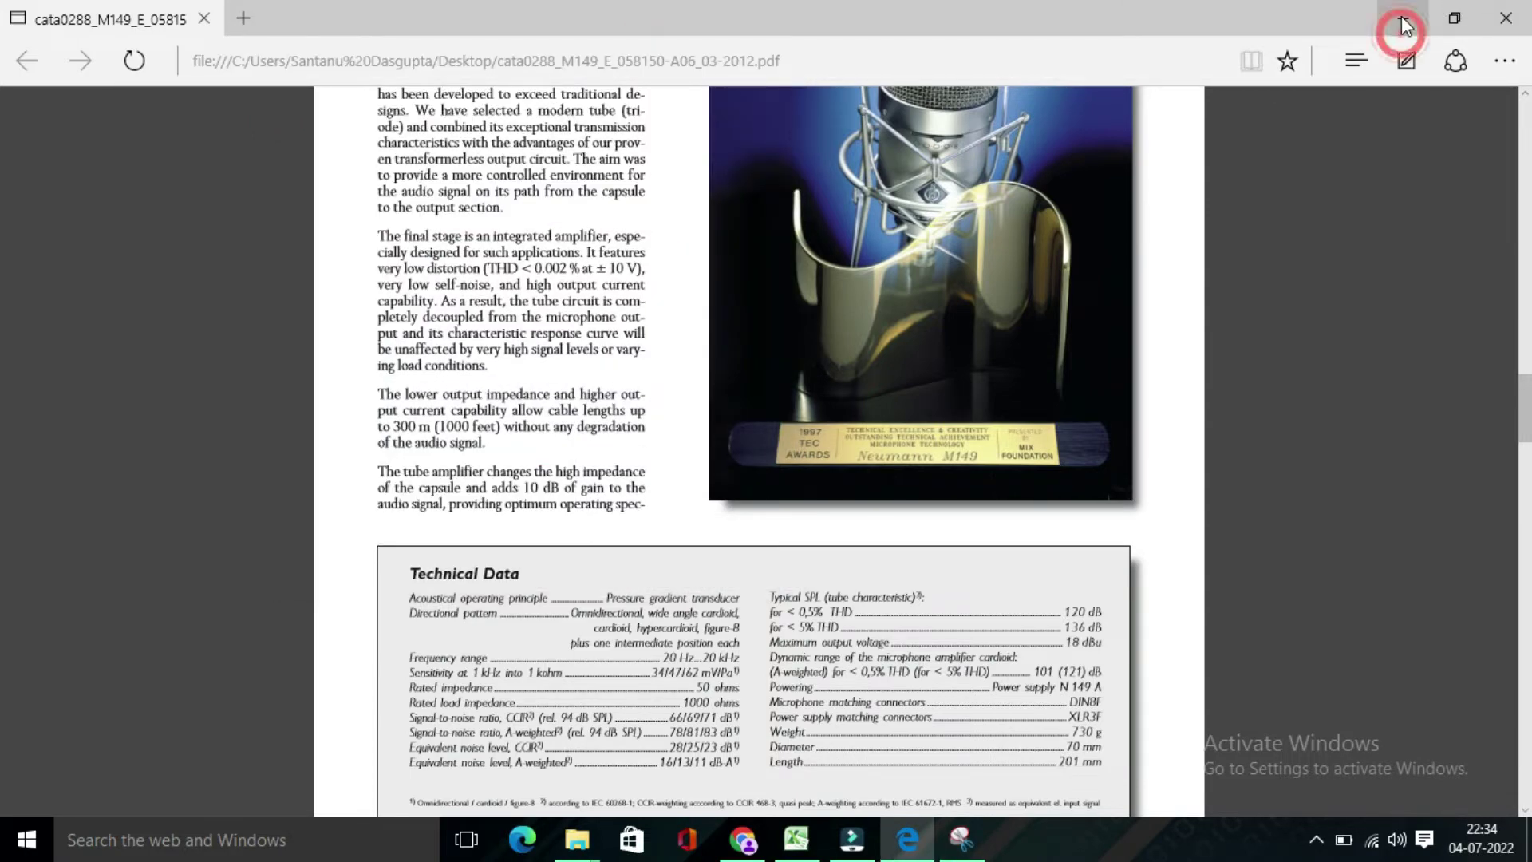
{"action": "left_click", "coordinate": [1400, 16]}
Paste the amplifier snip into Bing Visual Search's image field.
{"action": "left_click", "coordinate": [742, 839]}
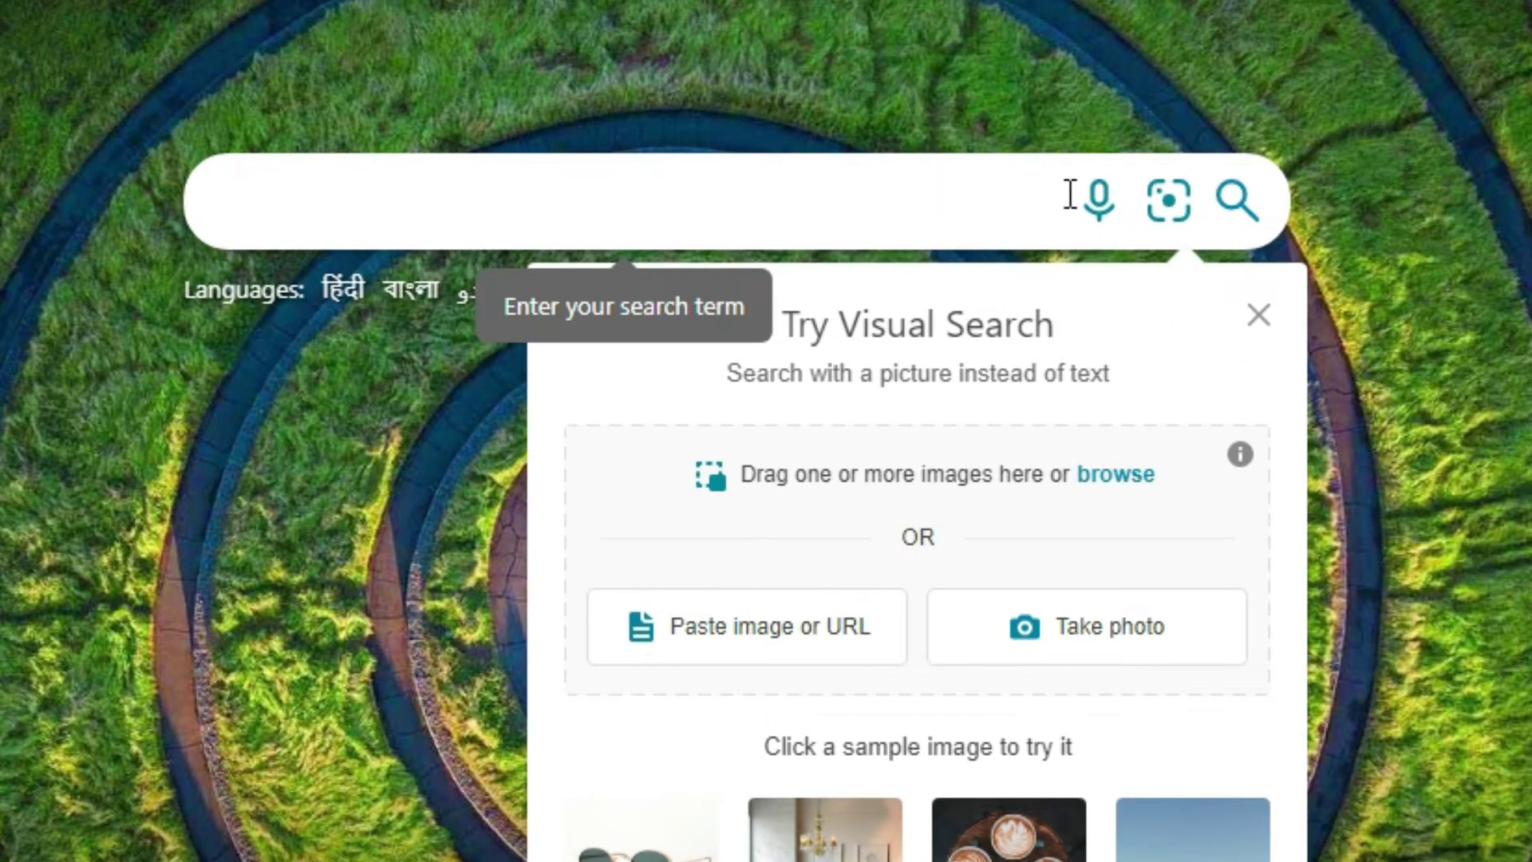
{"action": "left_click", "coordinate": [762, 642]}
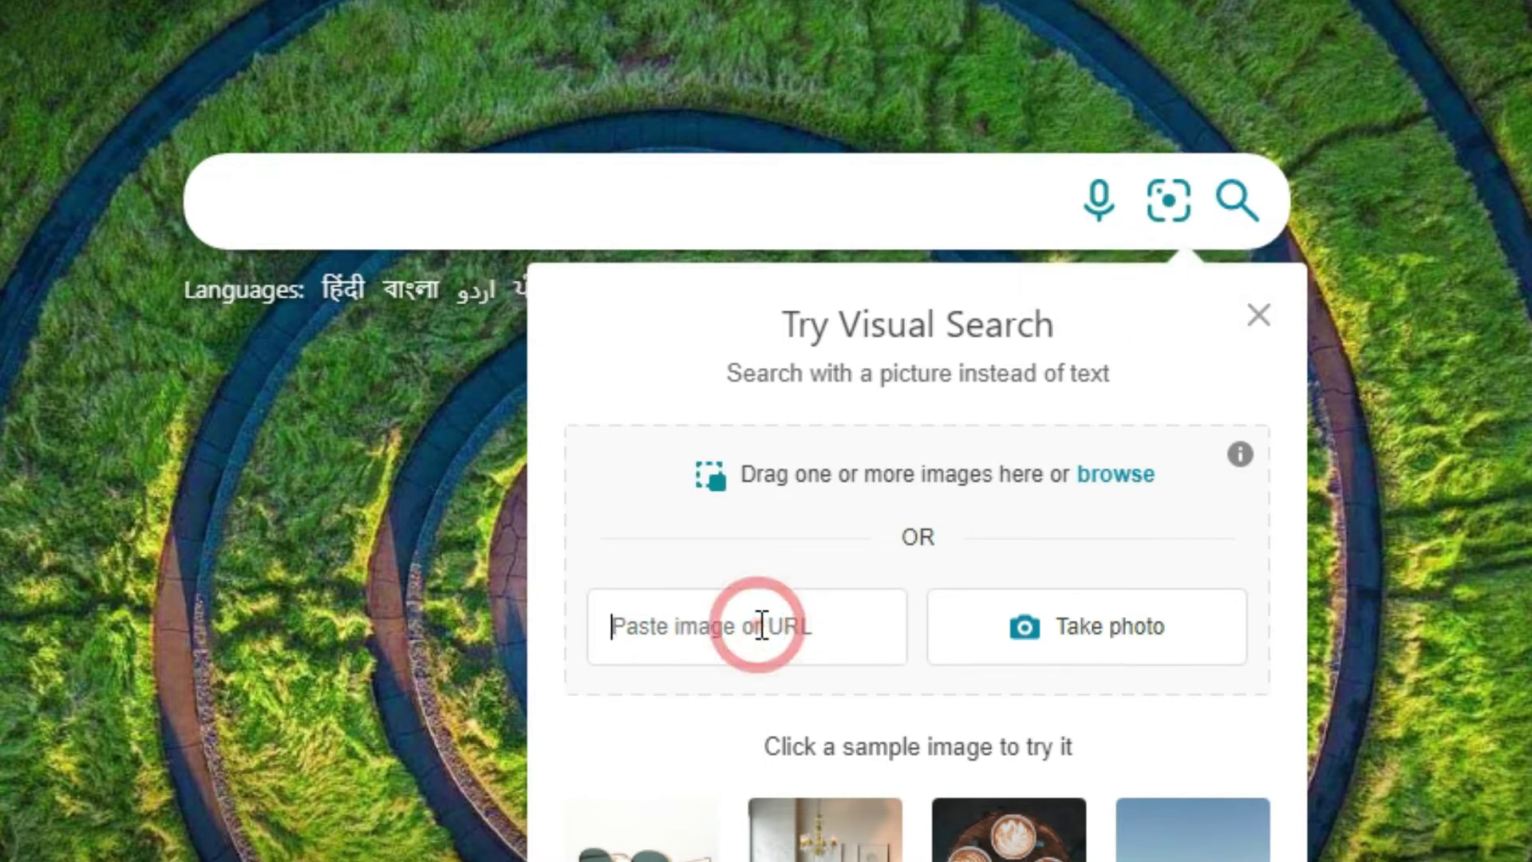
{"action": "right_click", "coordinate": [716, 629]}
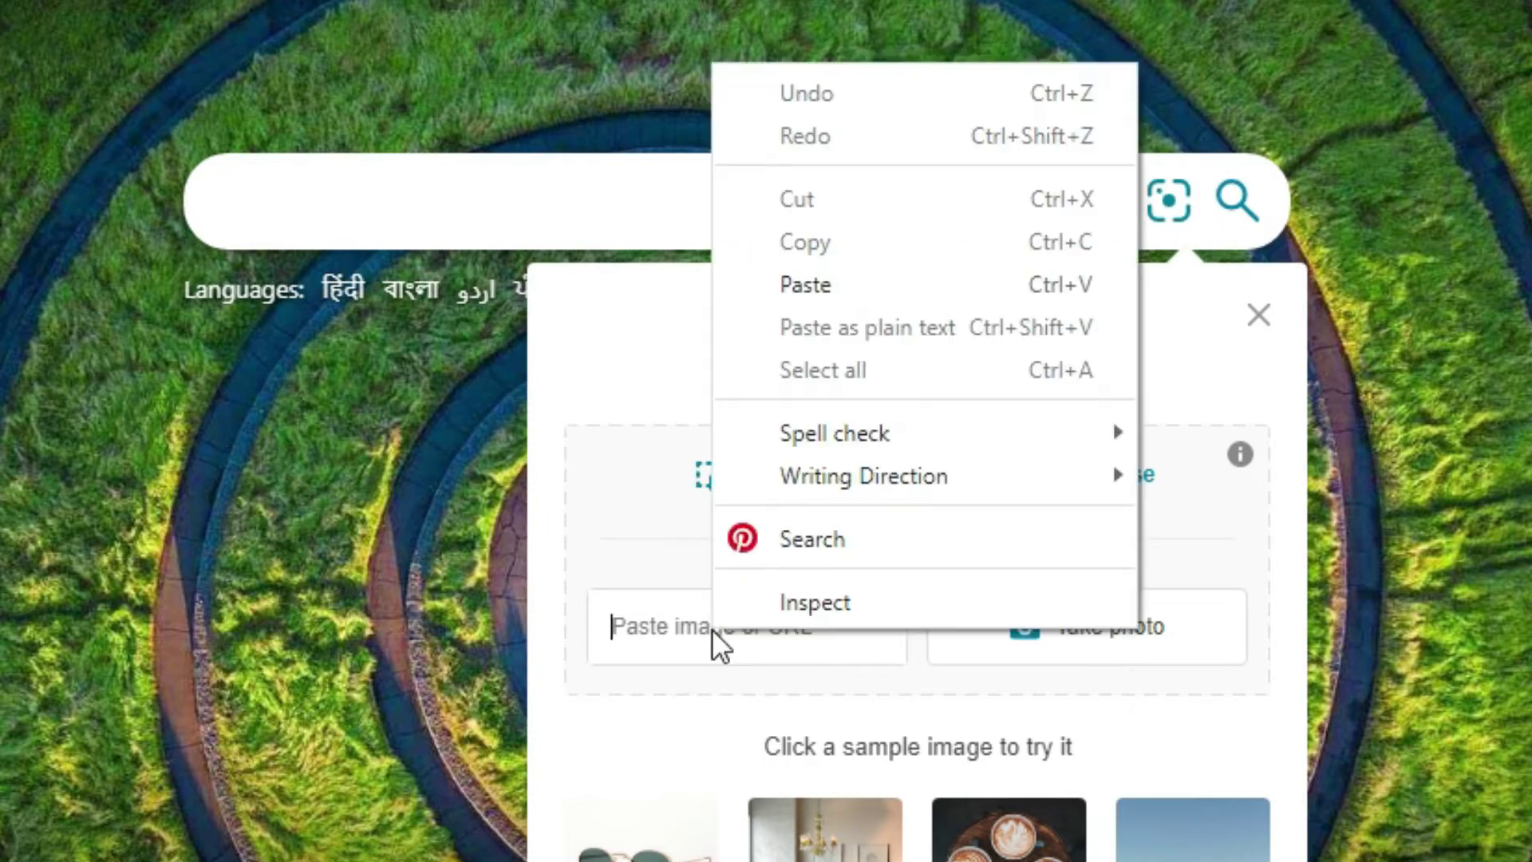
{"action": "left_click", "coordinate": [809, 280]}
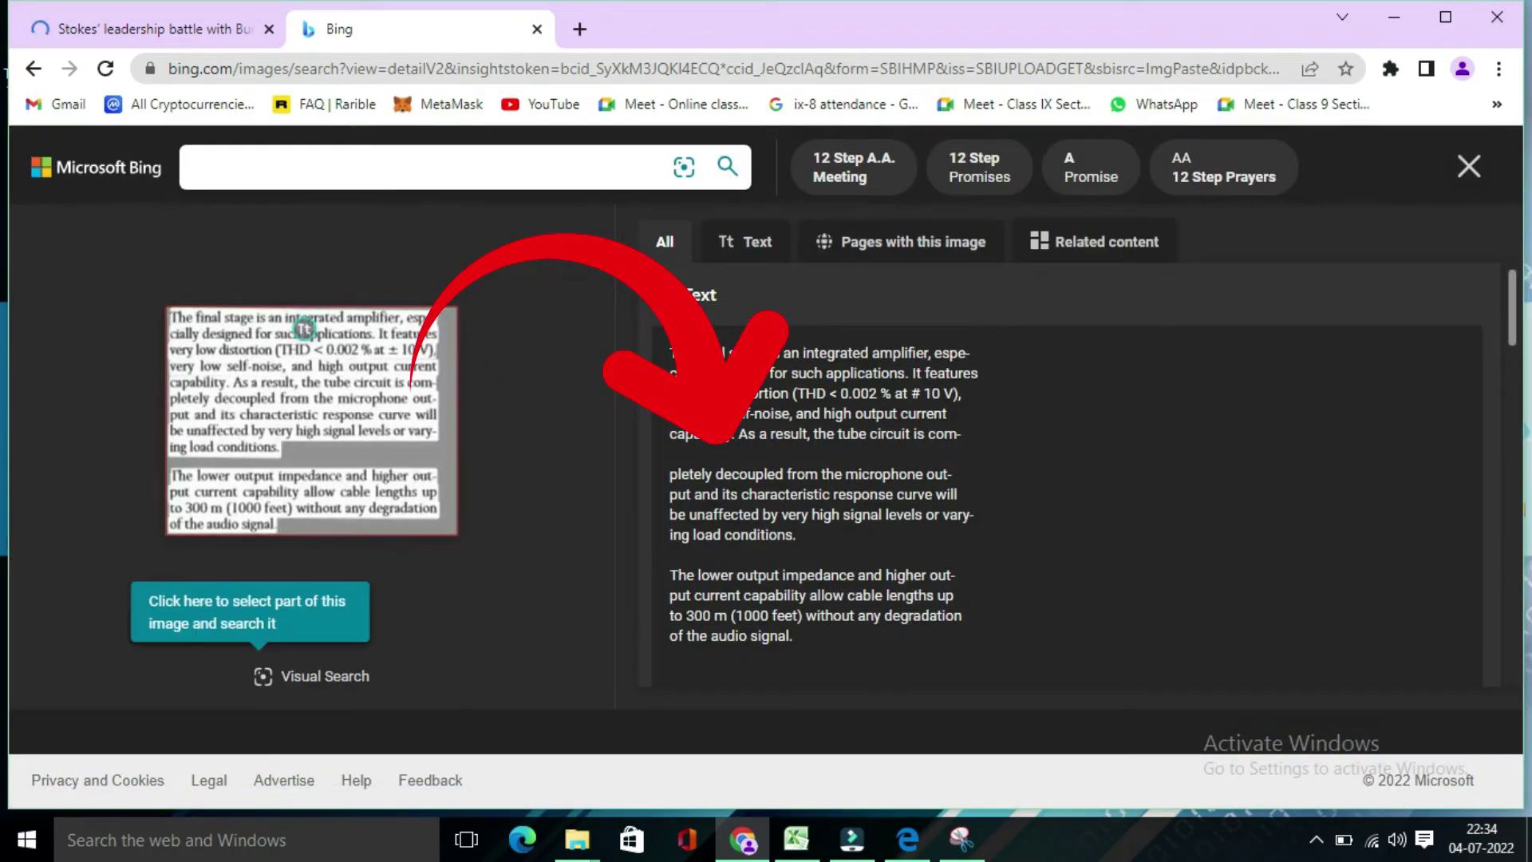
Copy all of the extracted amplifier text and minimize the browser.
{"action": "mouse_move", "coordinate": [411, 379]}
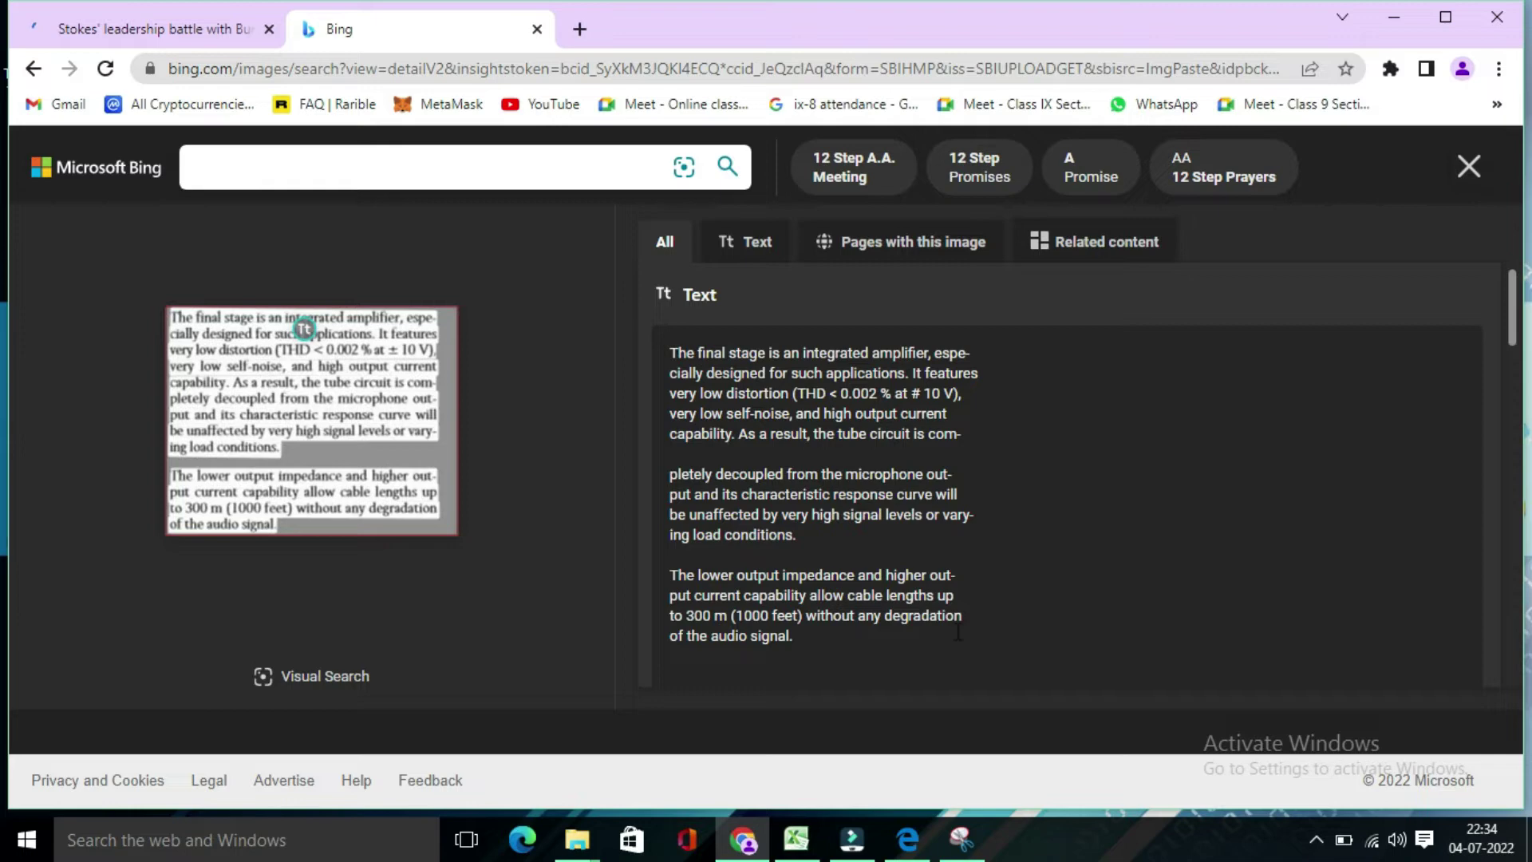
{"action": "left_click_drag", "start_coordinate": [672, 354], "coordinate": [823, 640]}
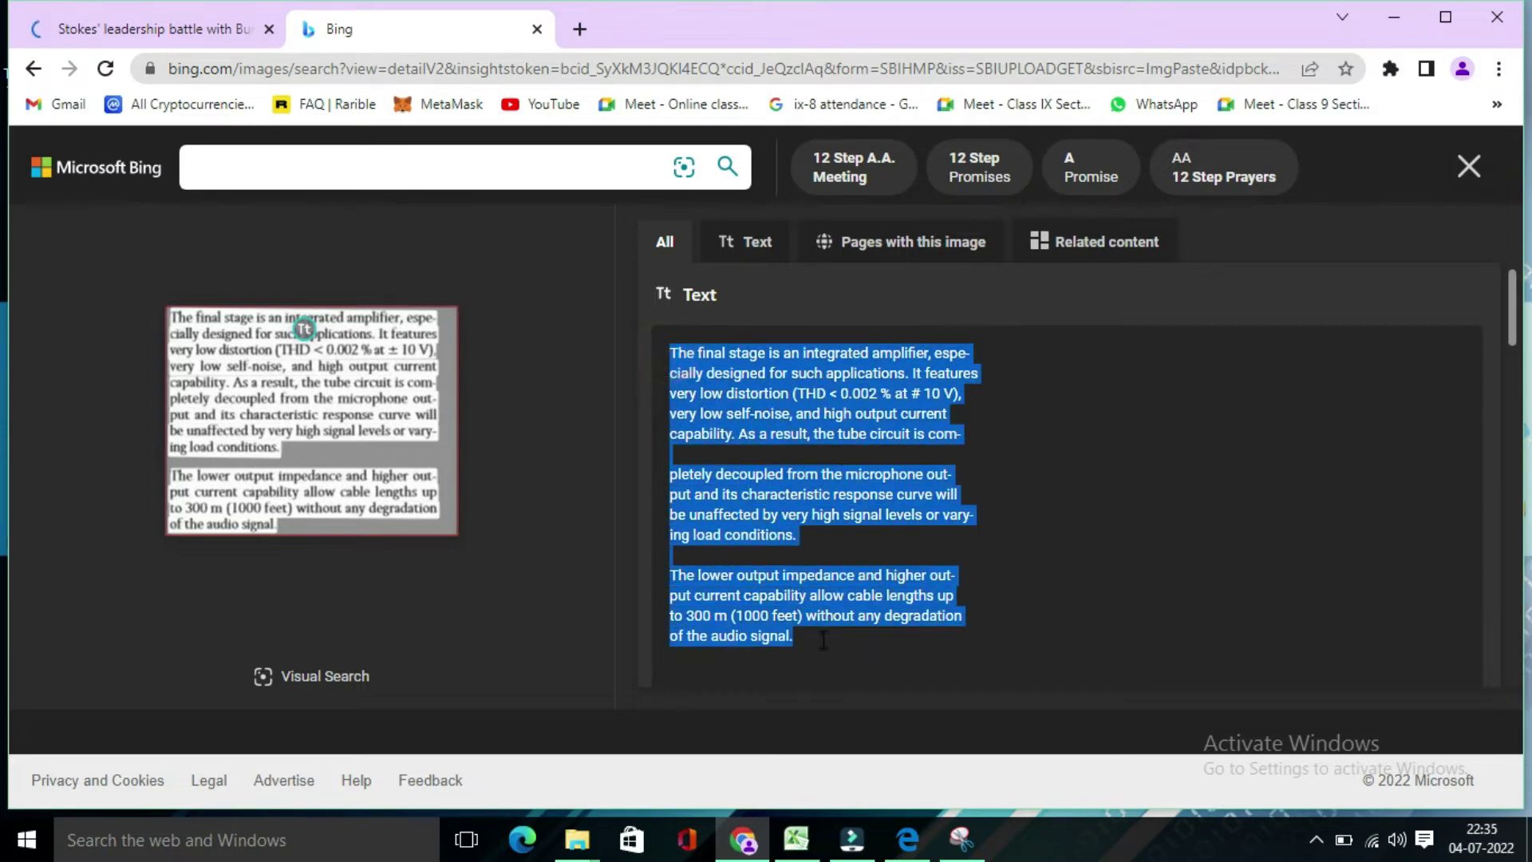
{"action": "right_click", "coordinate": [781, 393]}
{"action": "left_click", "coordinate": [809, 410]}
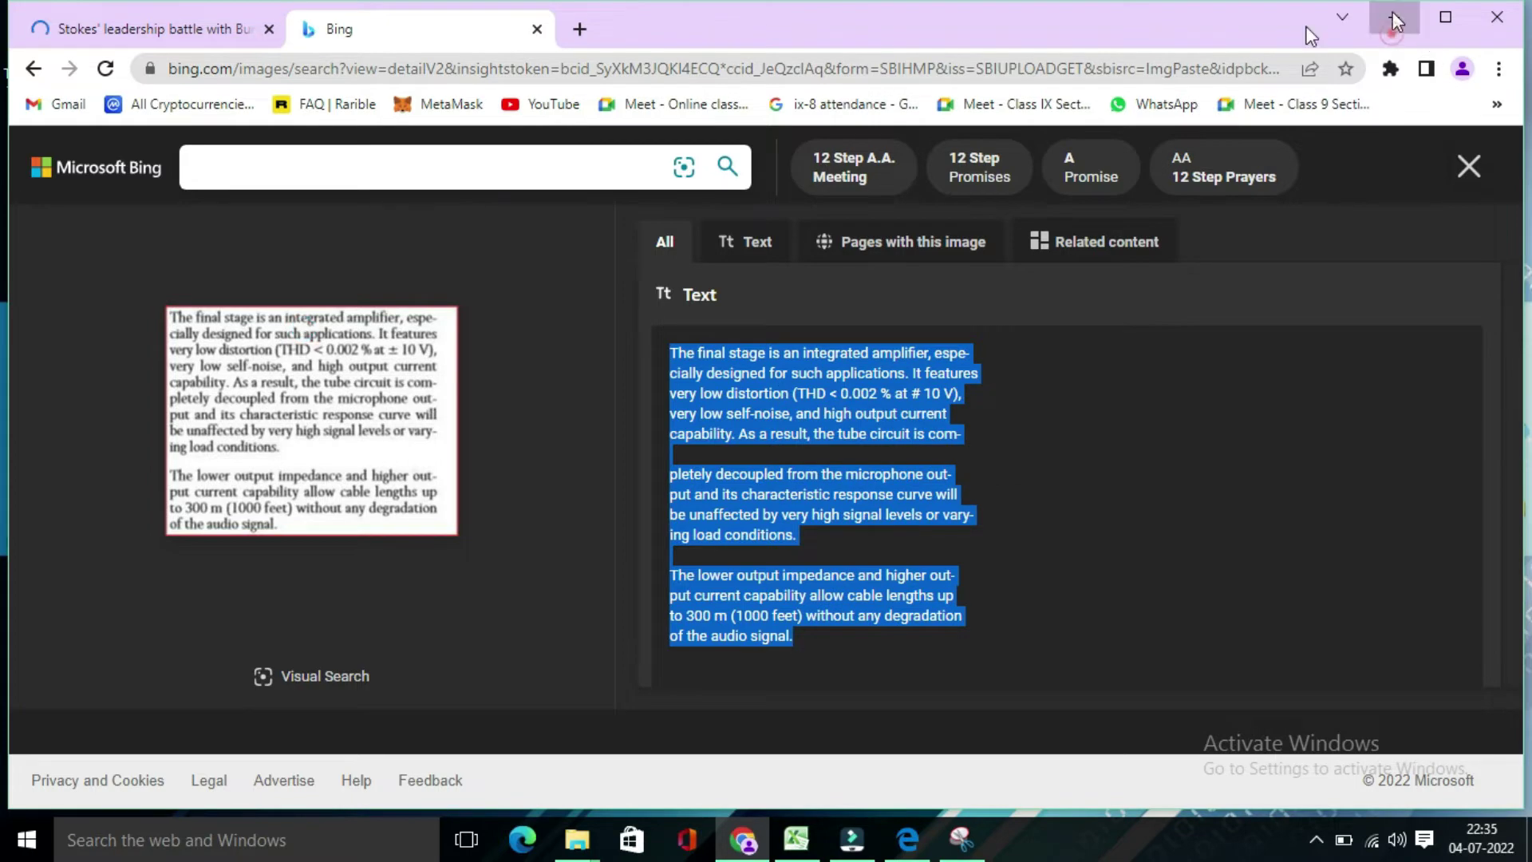
{"action": "left_click", "coordinate": [1394, 18]}
Launch Microsoft Word 2010 through Windows search for 'word'.
{"action": "left_click", "coordinate": [132, 852]}
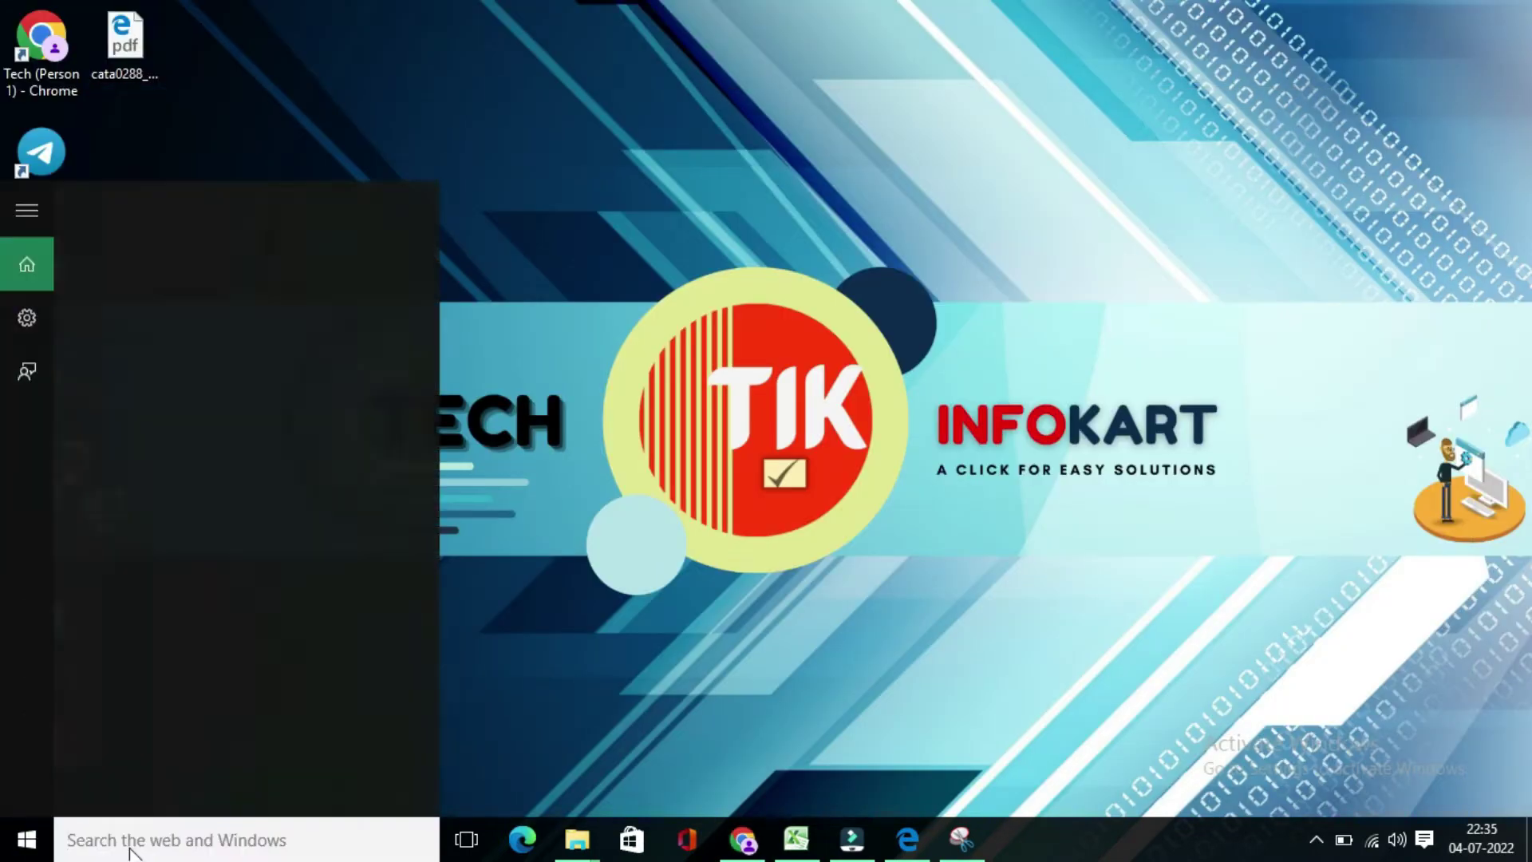
{"action": "type", "text": "word"}
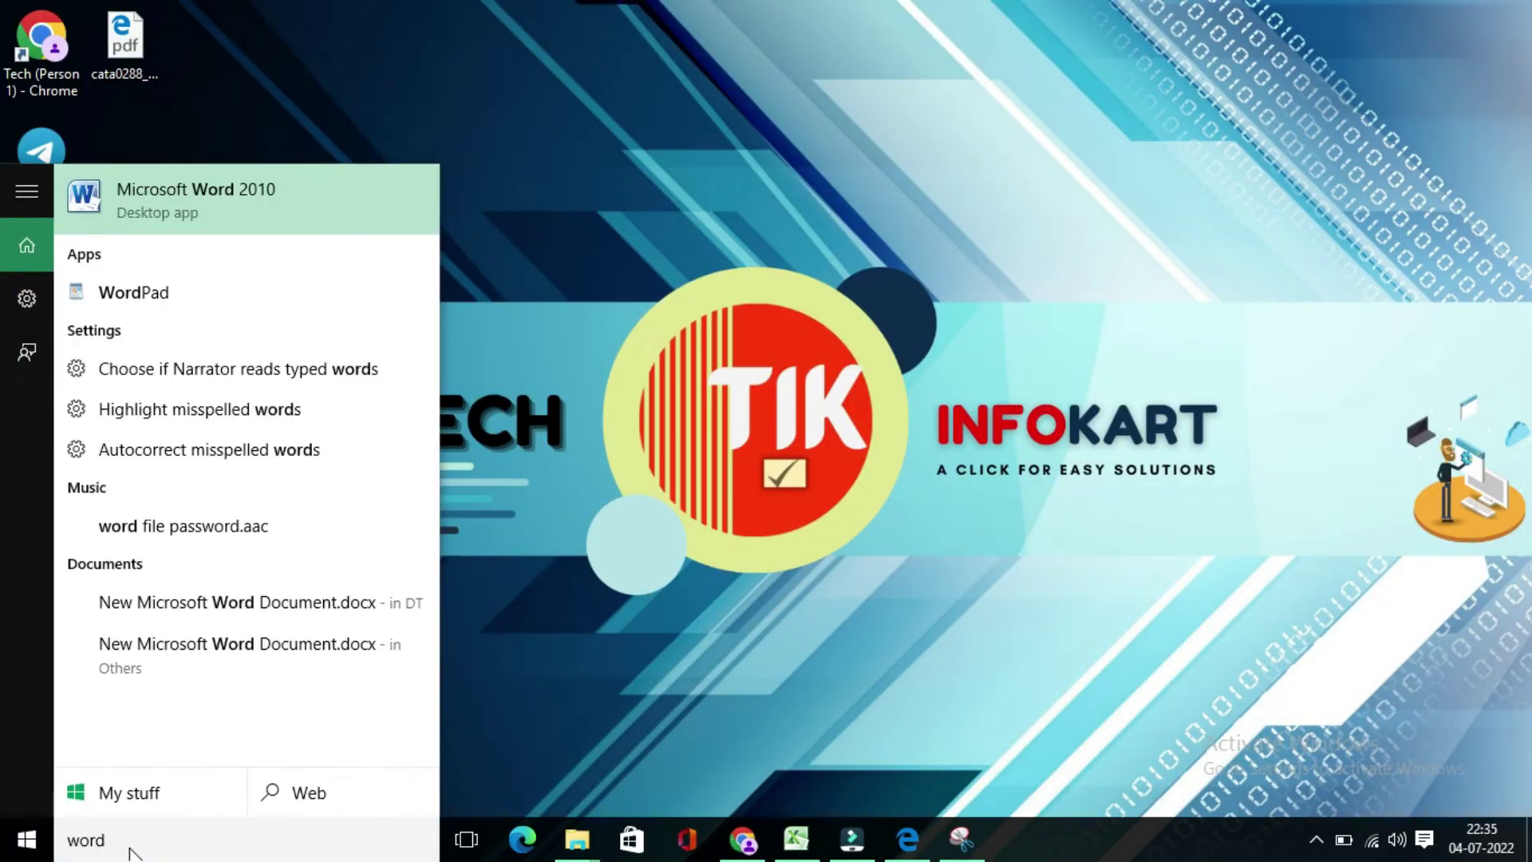
{"action": "key", "text": "Return"}
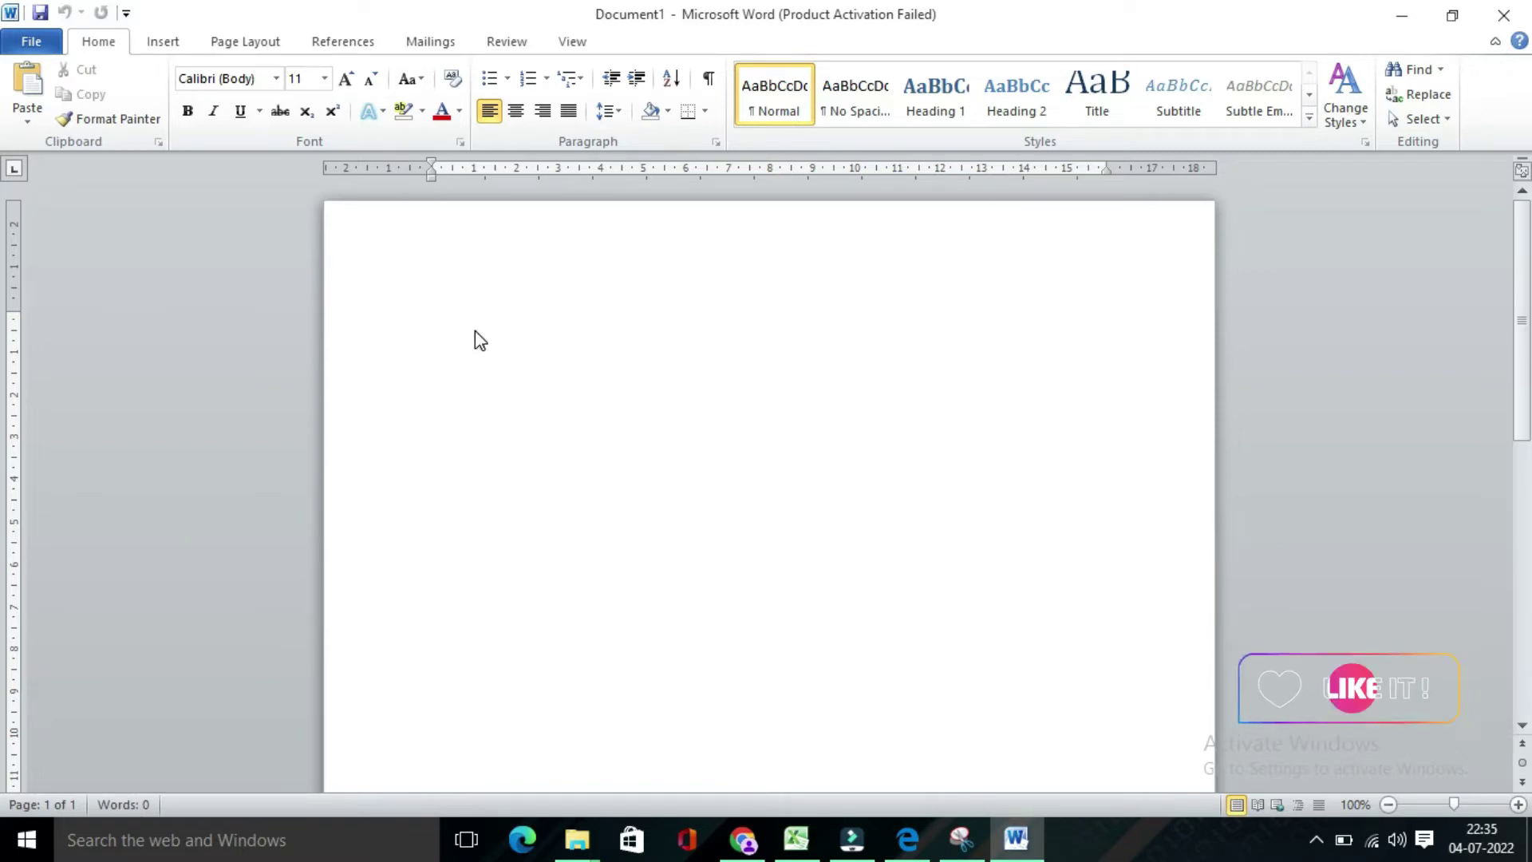
Paste the amplifier text into Document1, dismiss the activation warning, and minimize Word.
{"action": "key", "text": "ctrl+v"}
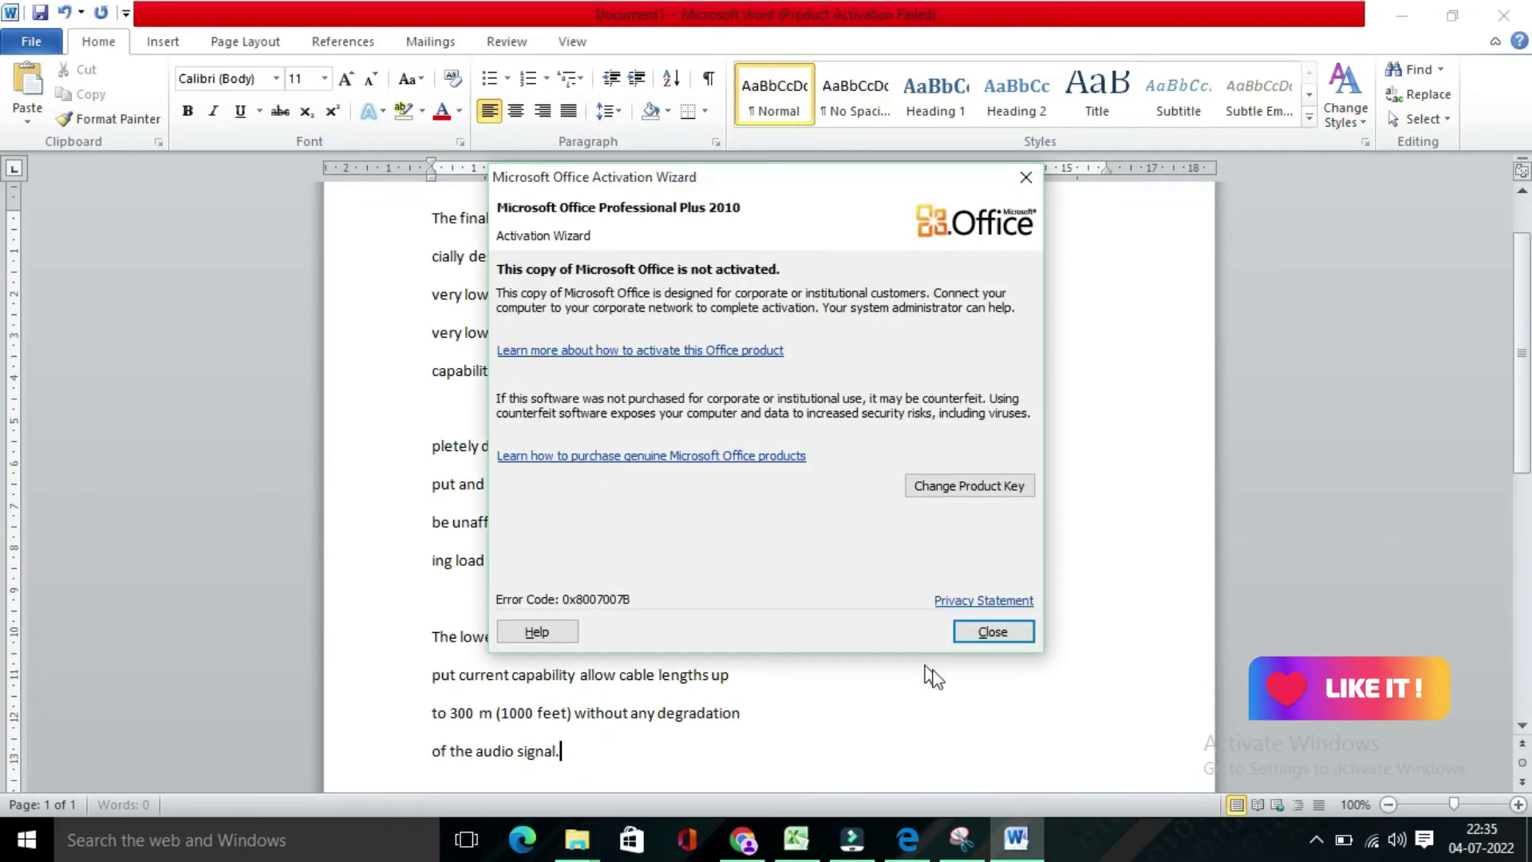
{"action": "left_click", "coordinate": [992, 632]}
{"action": "scroll", "coordinate": [694, 489], "scroll_direction": "up", "scroll_amount": 2}
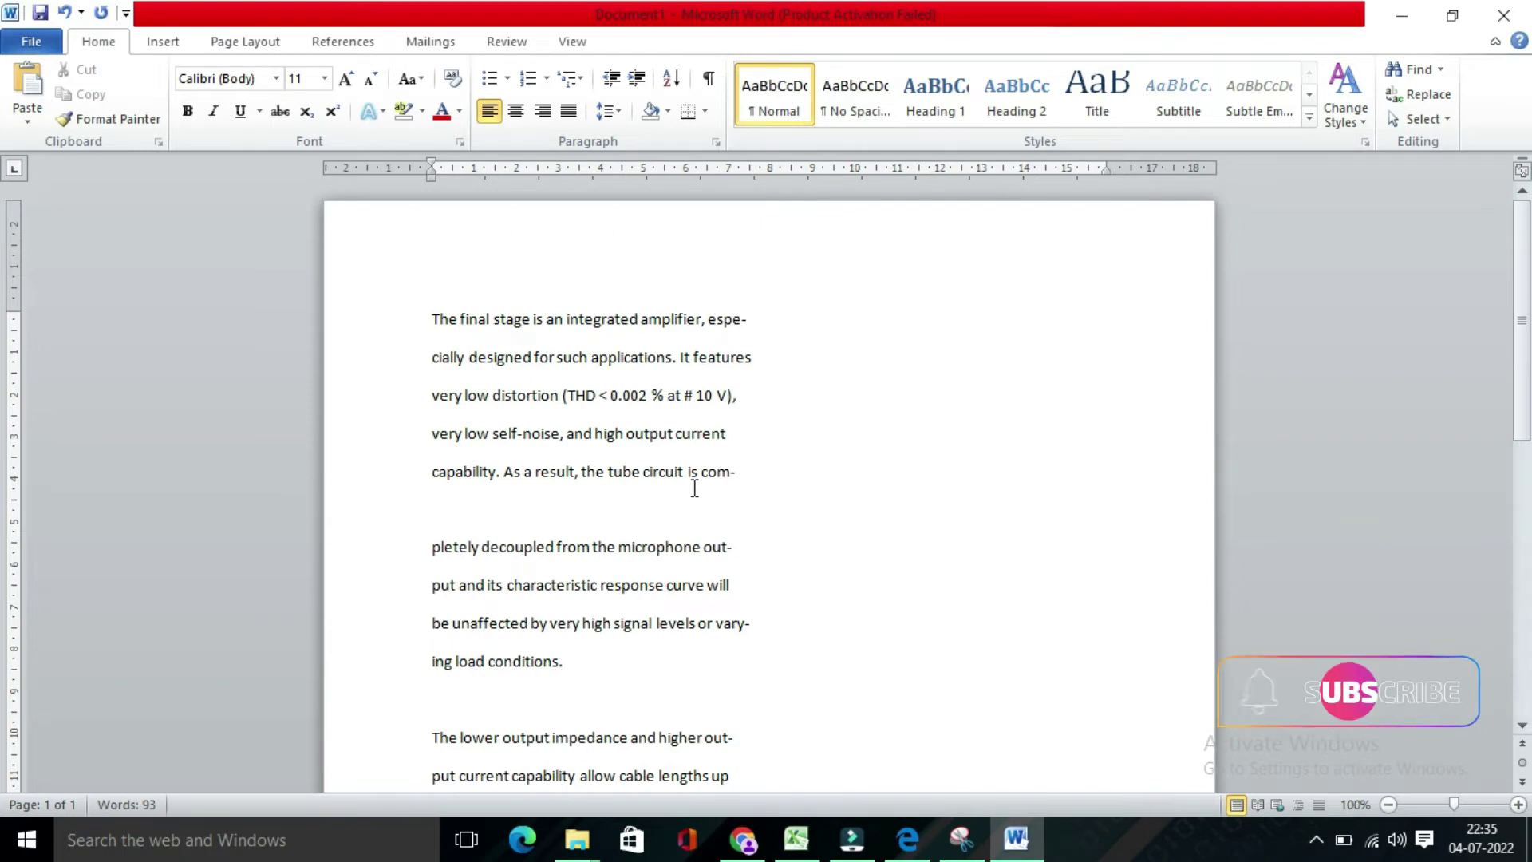
{"action": "scroll", "coordinate": [694, 488], "scroll_direction": "down", "scroll_amount": 3}
{"action": "scroll", "coordinate": [647, 332], "scroll_direction": "up", "scroll_amount": 3}
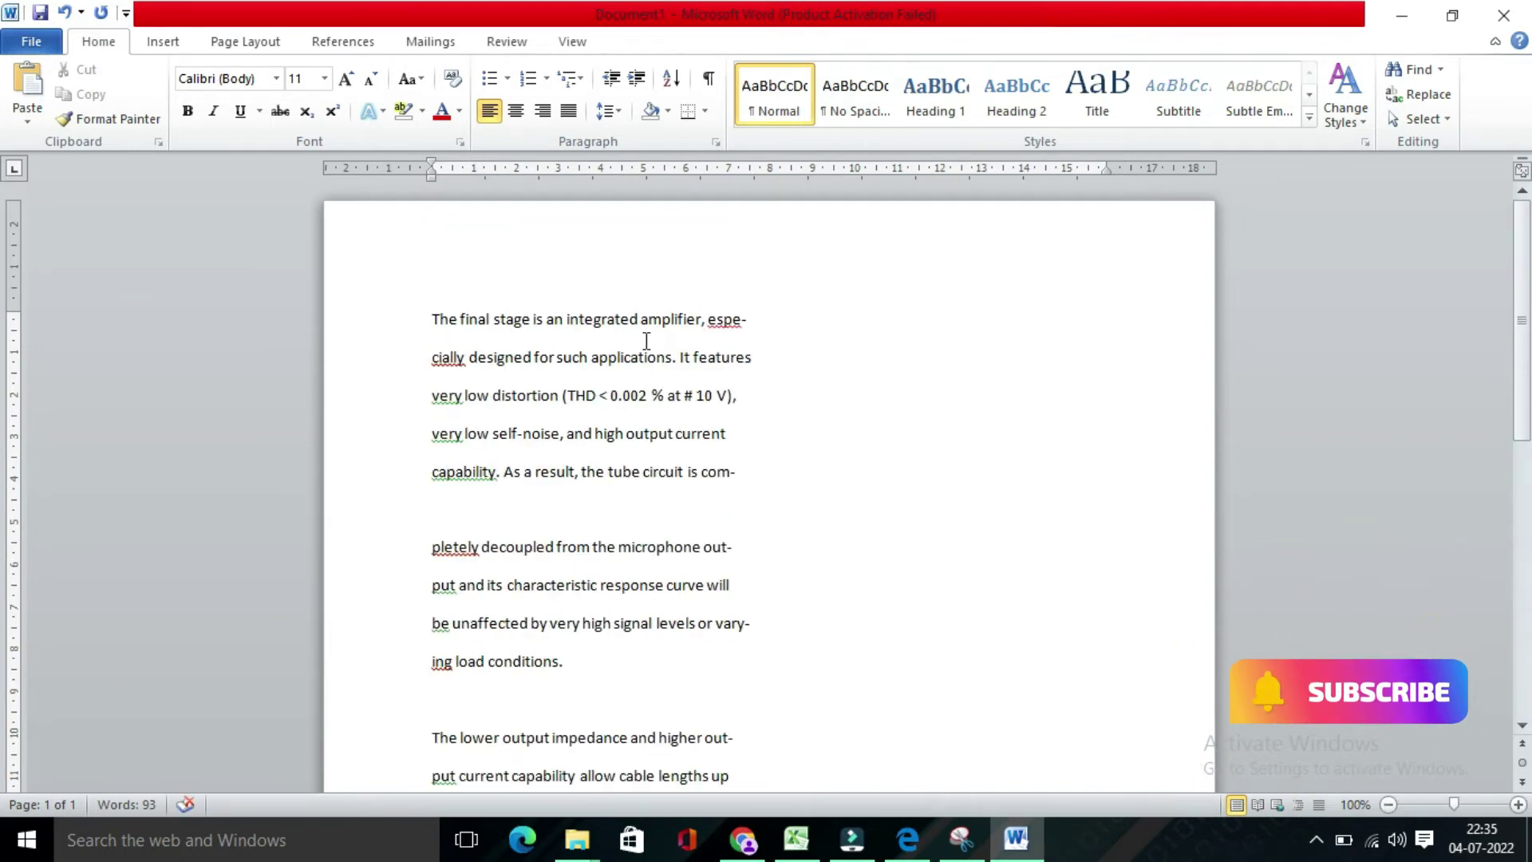
{"action": "scroll", "coordinate": [650, 355], "scroll_direction": "down", "scroll_amount": 5}
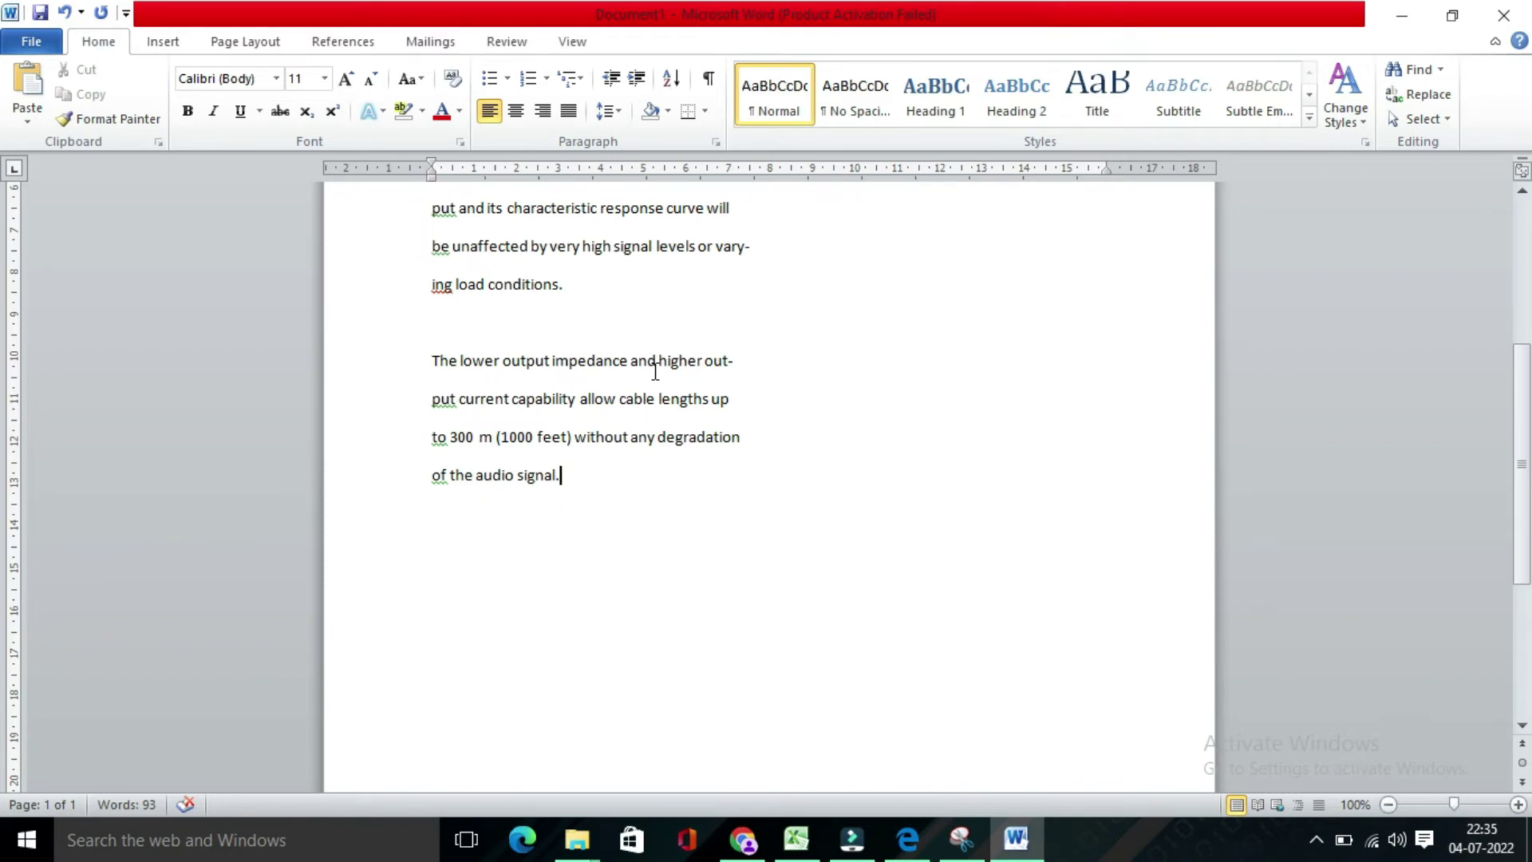
{"action": "key", "text": "super+d"}
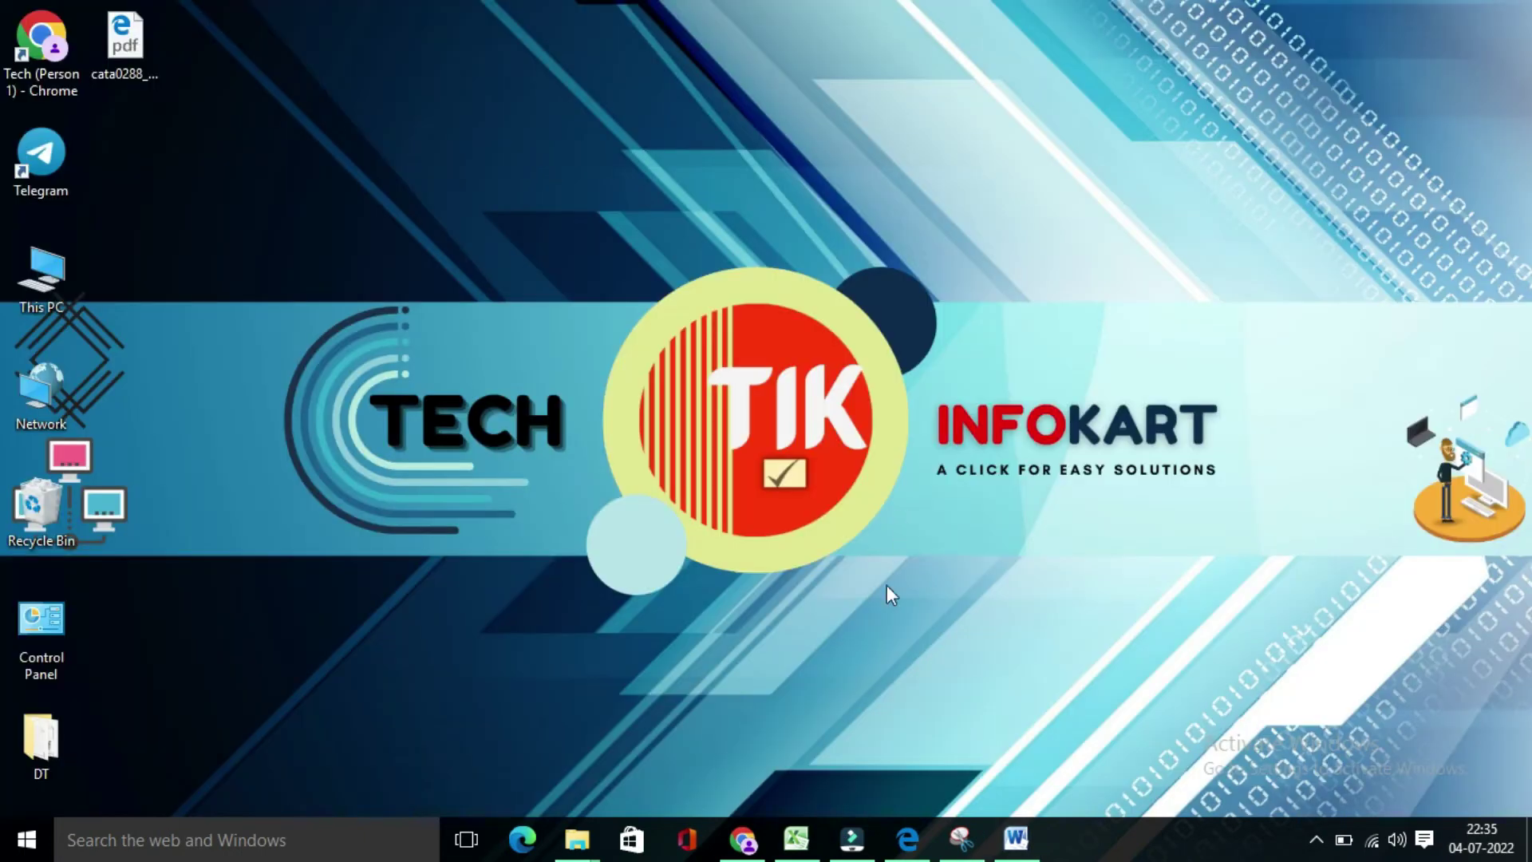
Return the Bing tab to its home page, switch to the rediff Stokes–Bumrah article, and search 'snipp'.
{"action": "left_click", "coordinate": [742, 838]}
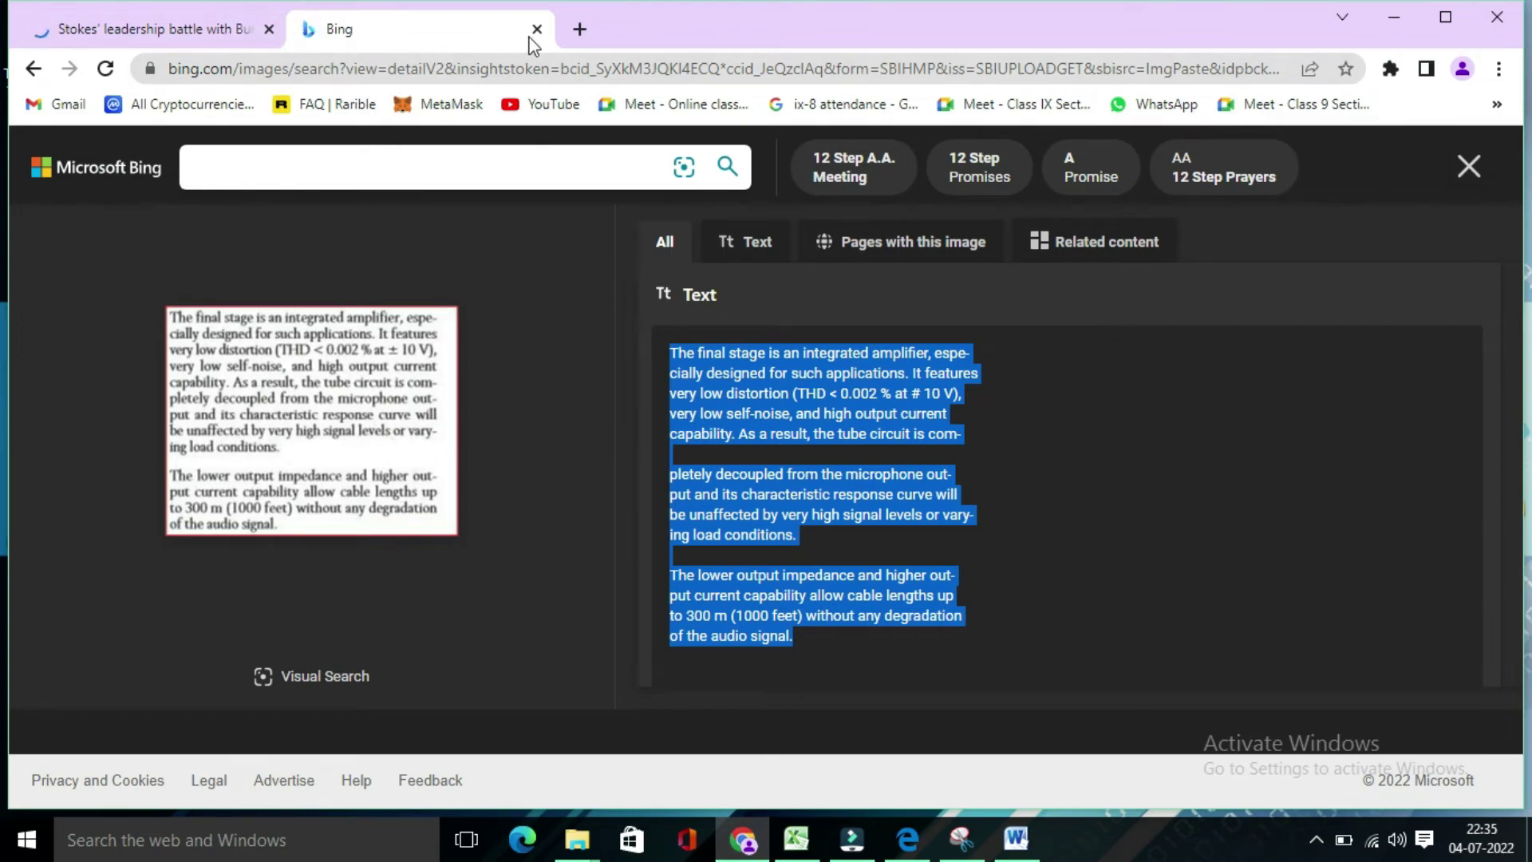
{"action": "left_click", "coordinate": [33, 69]}
{"action": "left_click", "coordinate": [204, 34]}
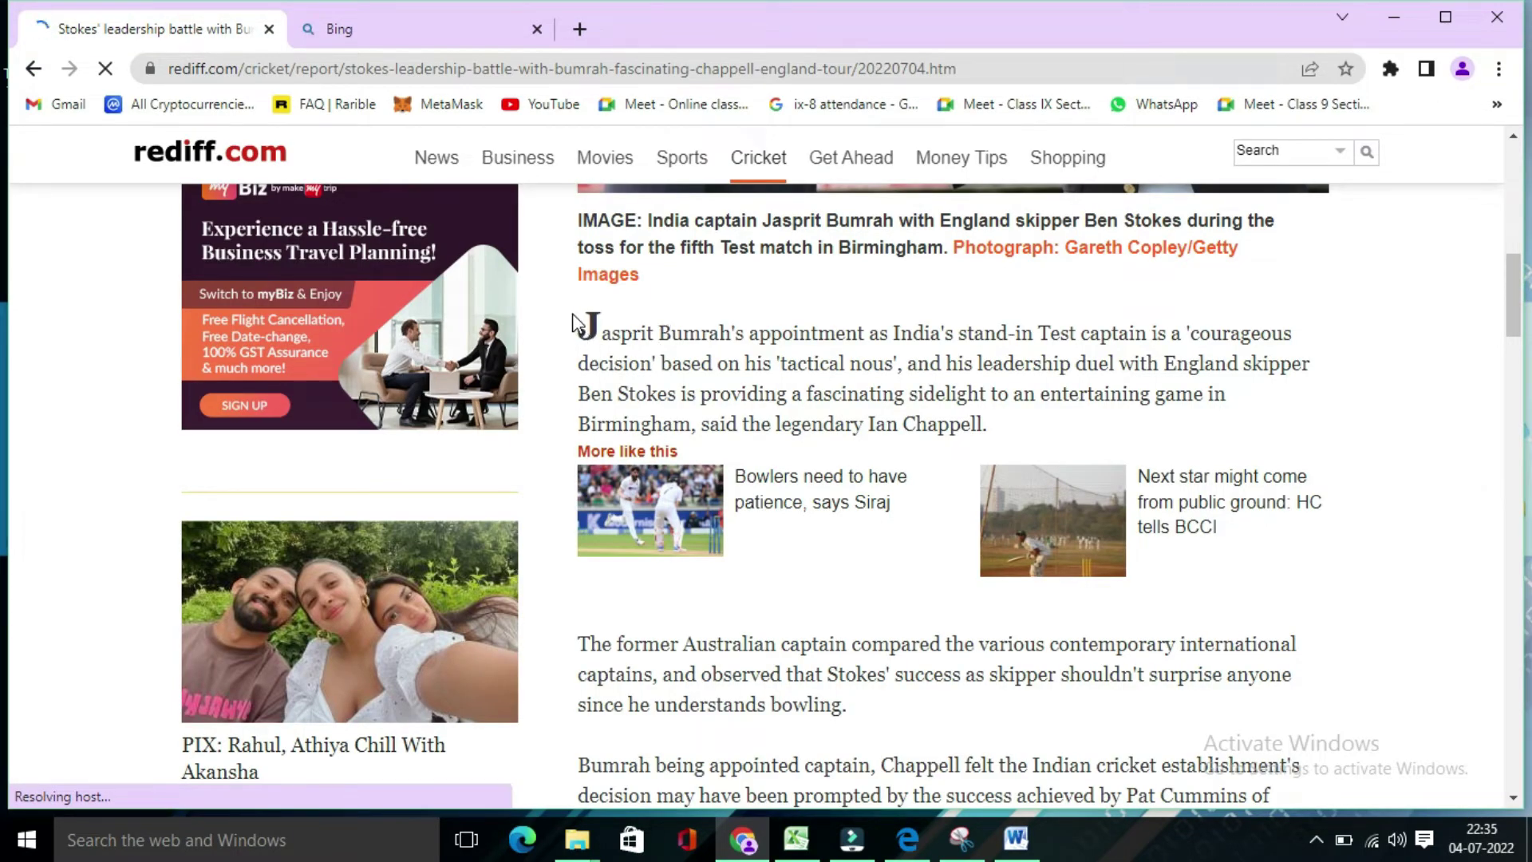
{"action": "left_click", "coordinate": [191, 848]}
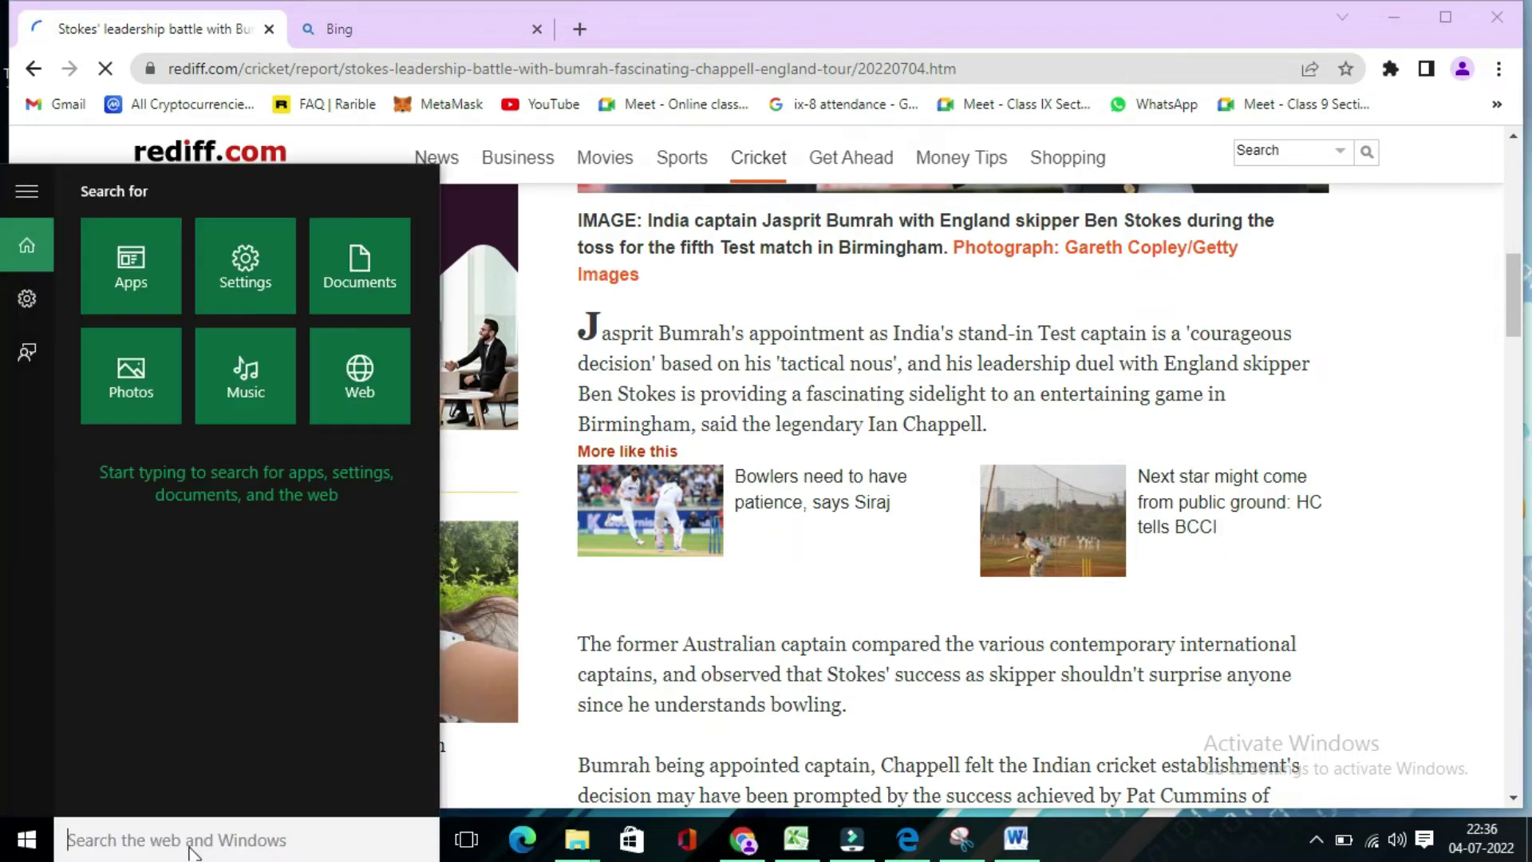
{"action": "type", "text": "snipp"}
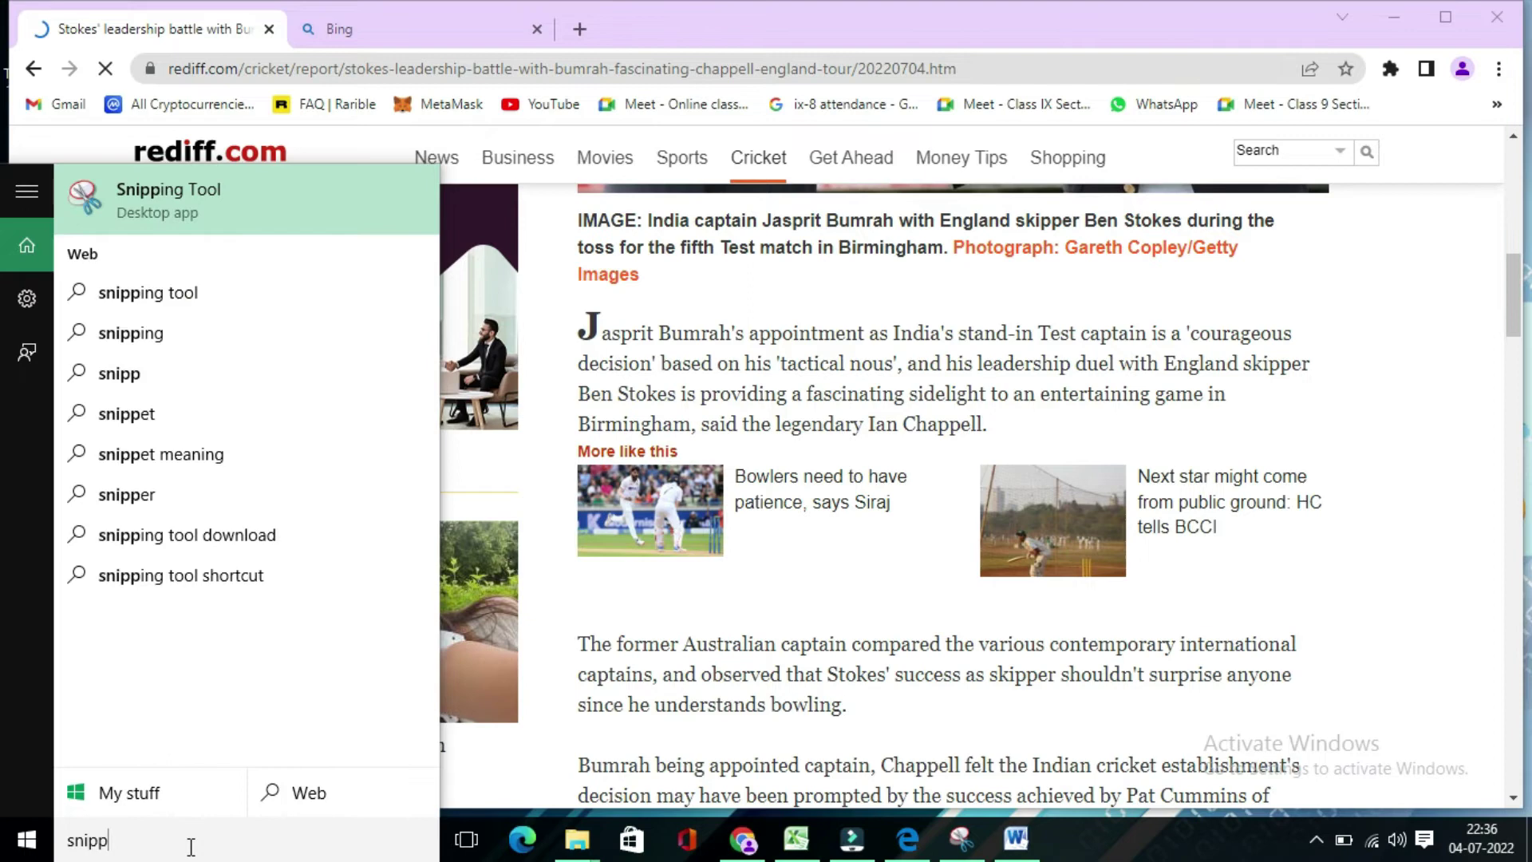
Launch Snipping Tool, cancel a misplaced capture, and clear a stray selection on the article.
{"action": "left_click", "coordinate": [254, 185]}
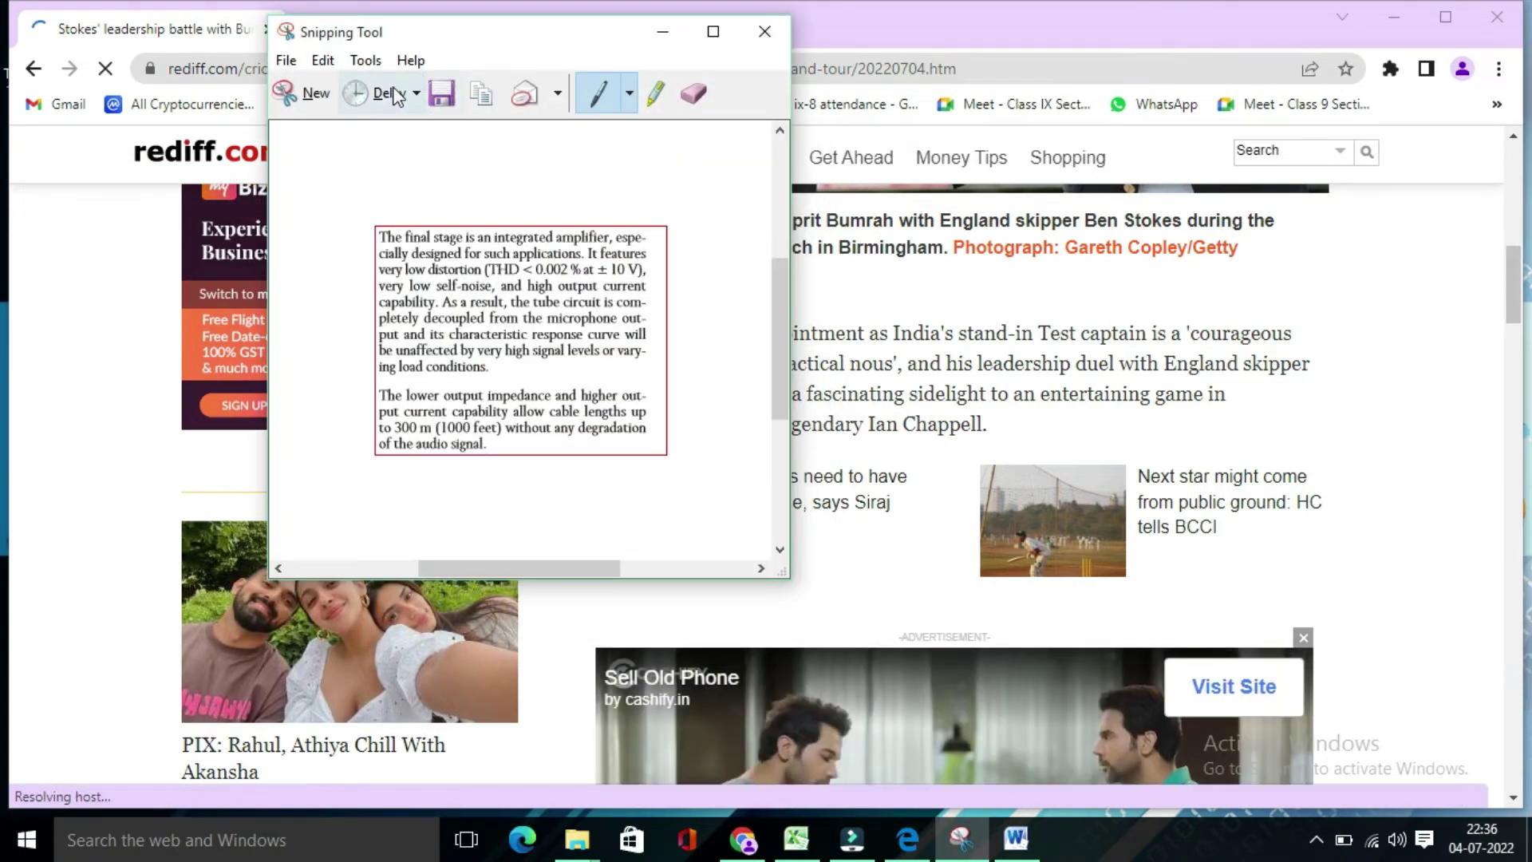
{"action": "left_click", "coordinate": [307, 94]}
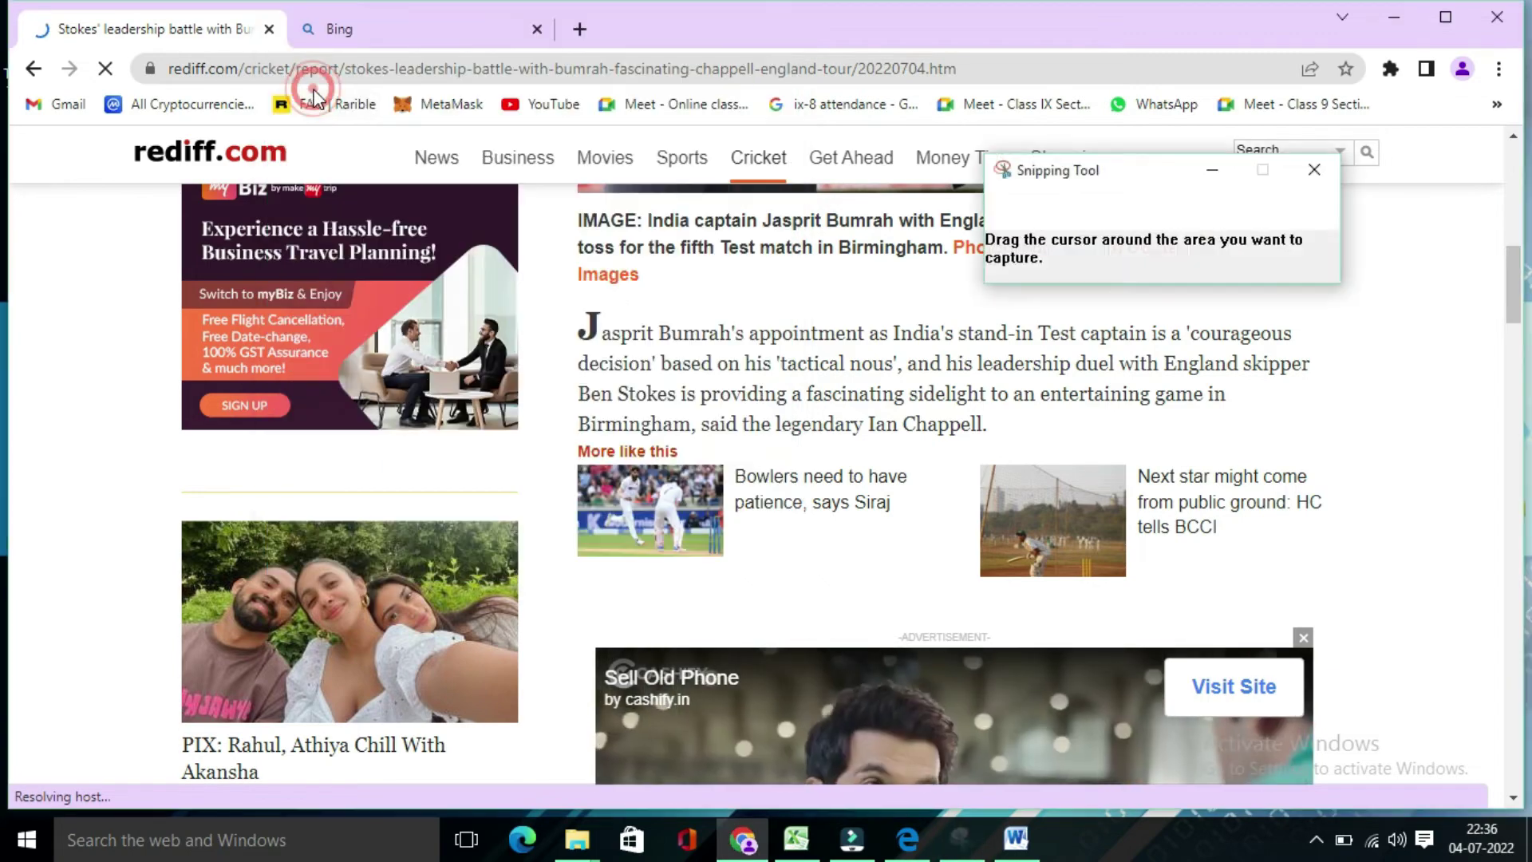
{"action": "left_click_drag", "start_coordinate": [1131, 170], "coordinate": [178, 181]}
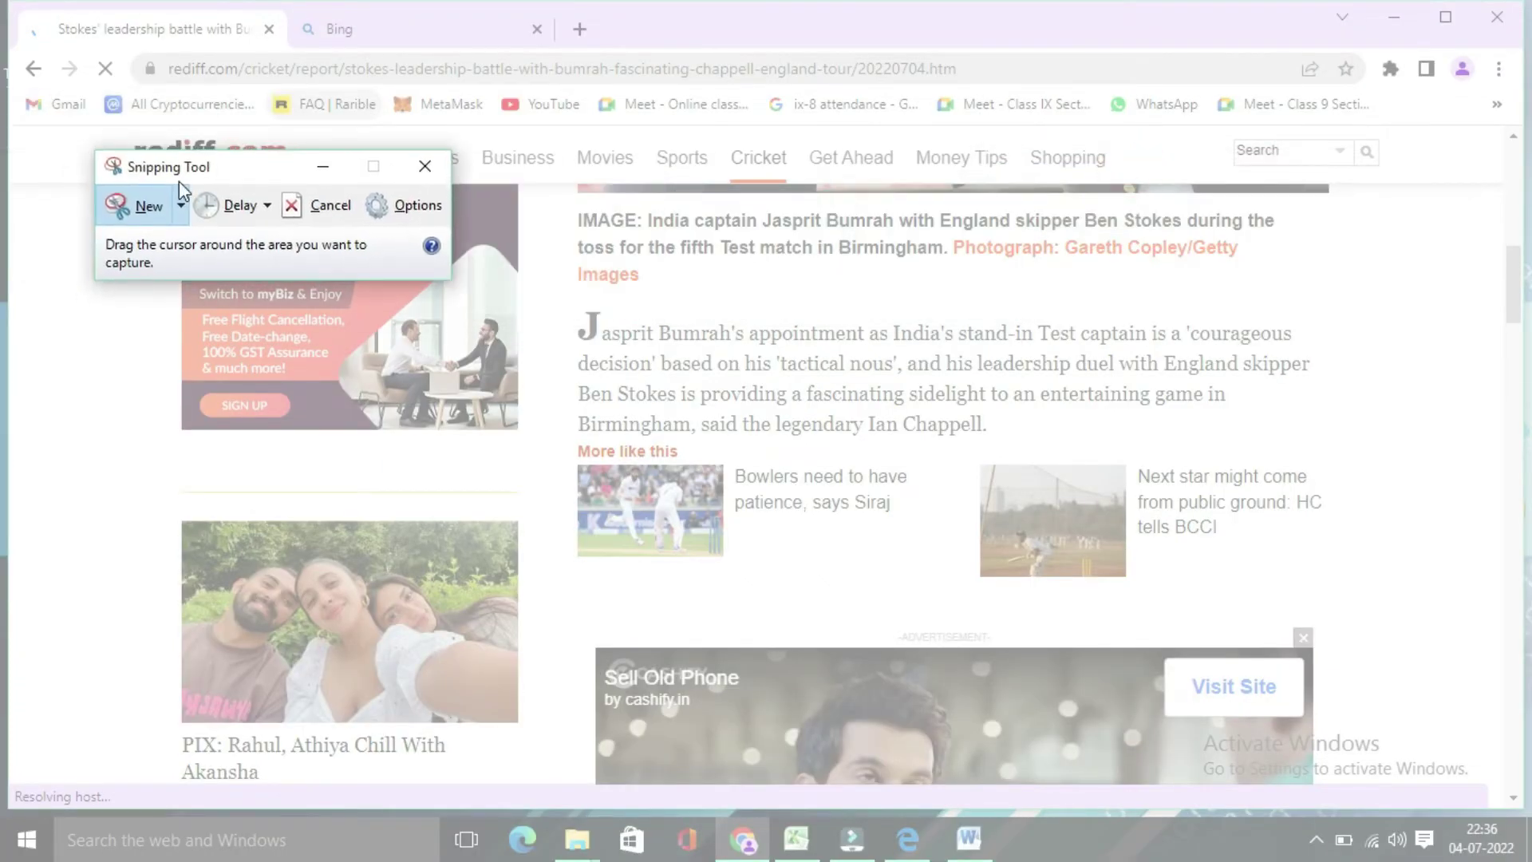
{"action": "left_click", "coordinate": [149, 209]}
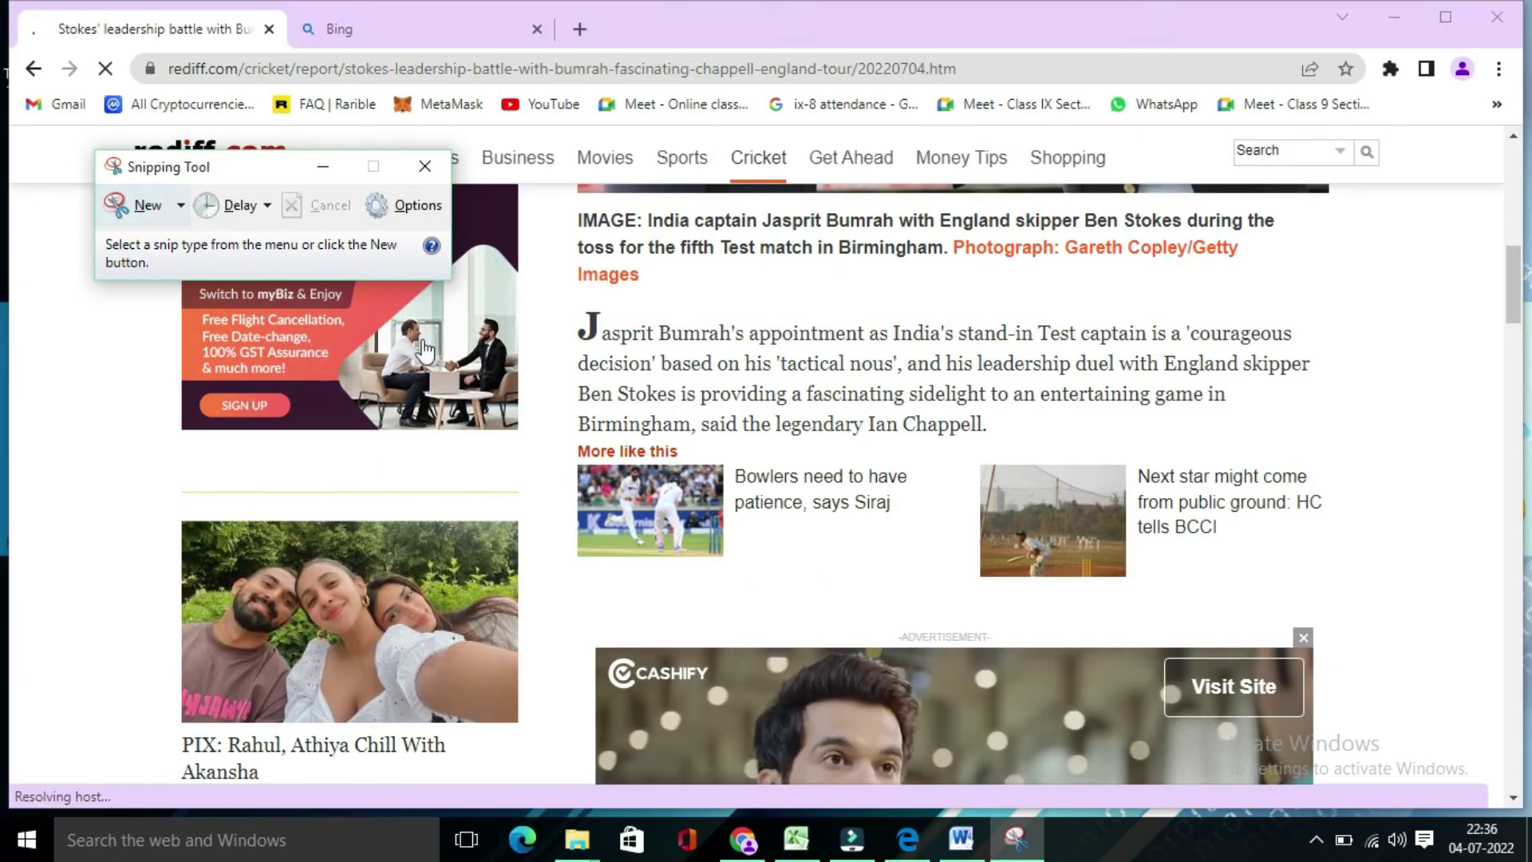
{"action": "left_click", "coordinate": [565, 302]}
{"action": "left_click_drag", "start_coordinate": [580, 375], "coordinate": [564, 311]}
{"action": "left_click", "coordinate": [566, 300]}
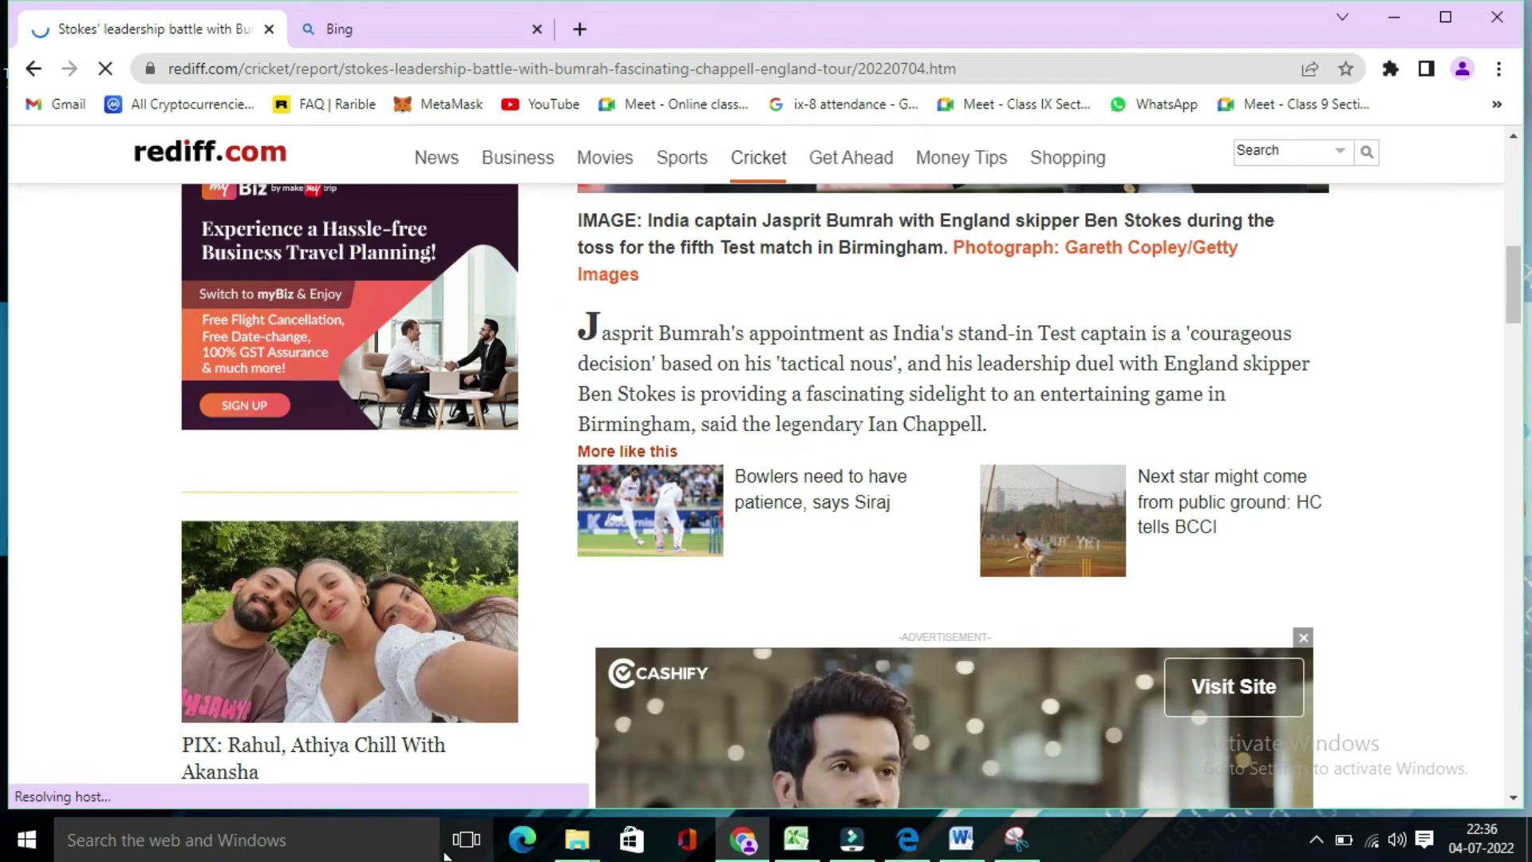
Snip the Bumrah paragraph from 'Jasprit' to 'Birmingham' and copy the snip.
{"action": "left_click", "coordinate": [1015, 837]}
{"action": "left_click", "coordinate": [145, 213]}
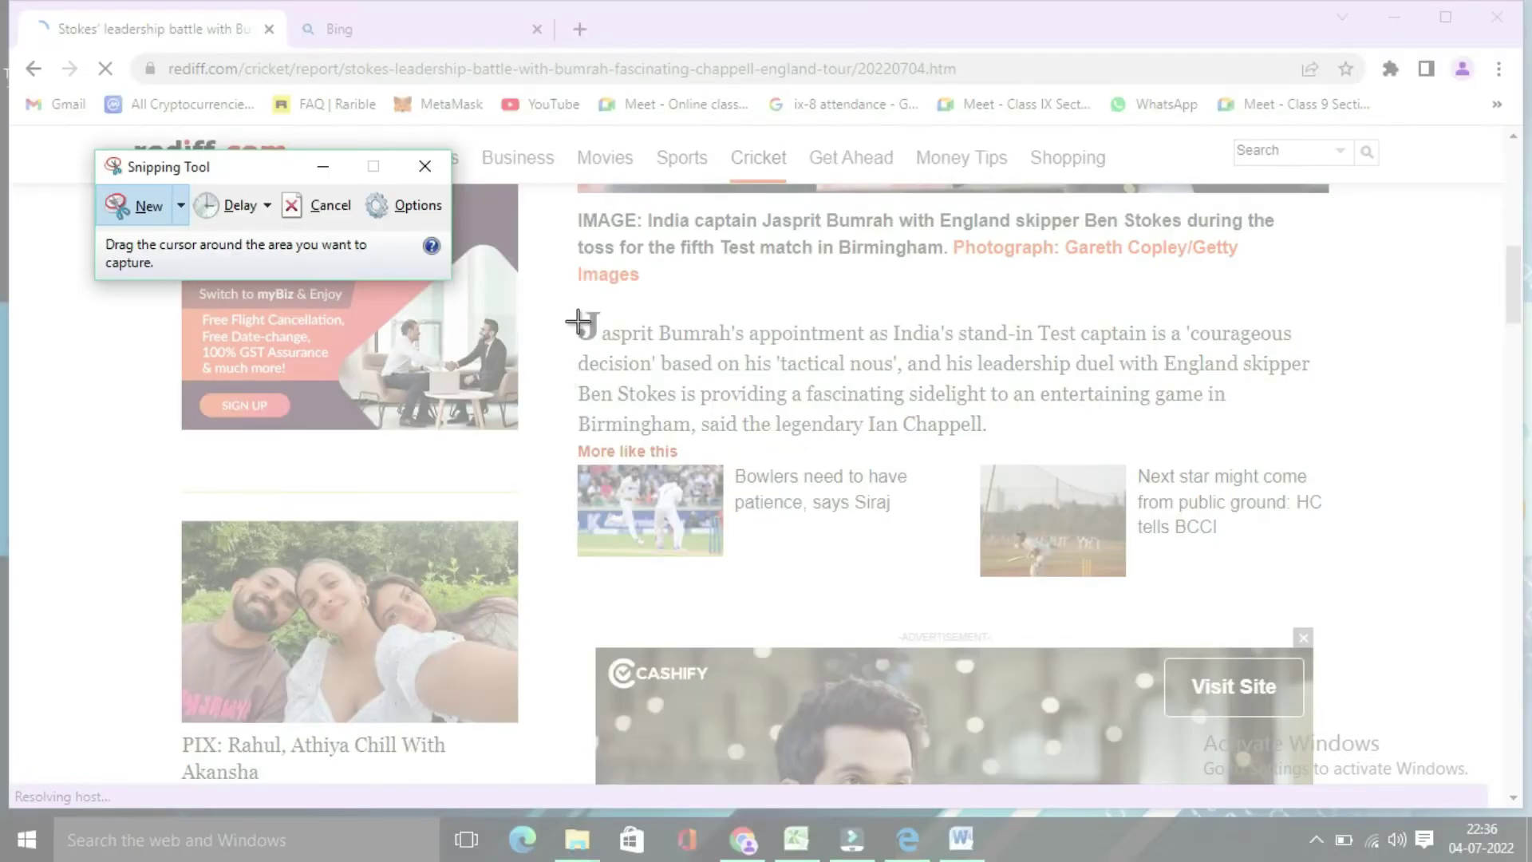
{"action": "left_click_drag", "start_coordinate": [573, 300], "coordinate": [1322, 449]}
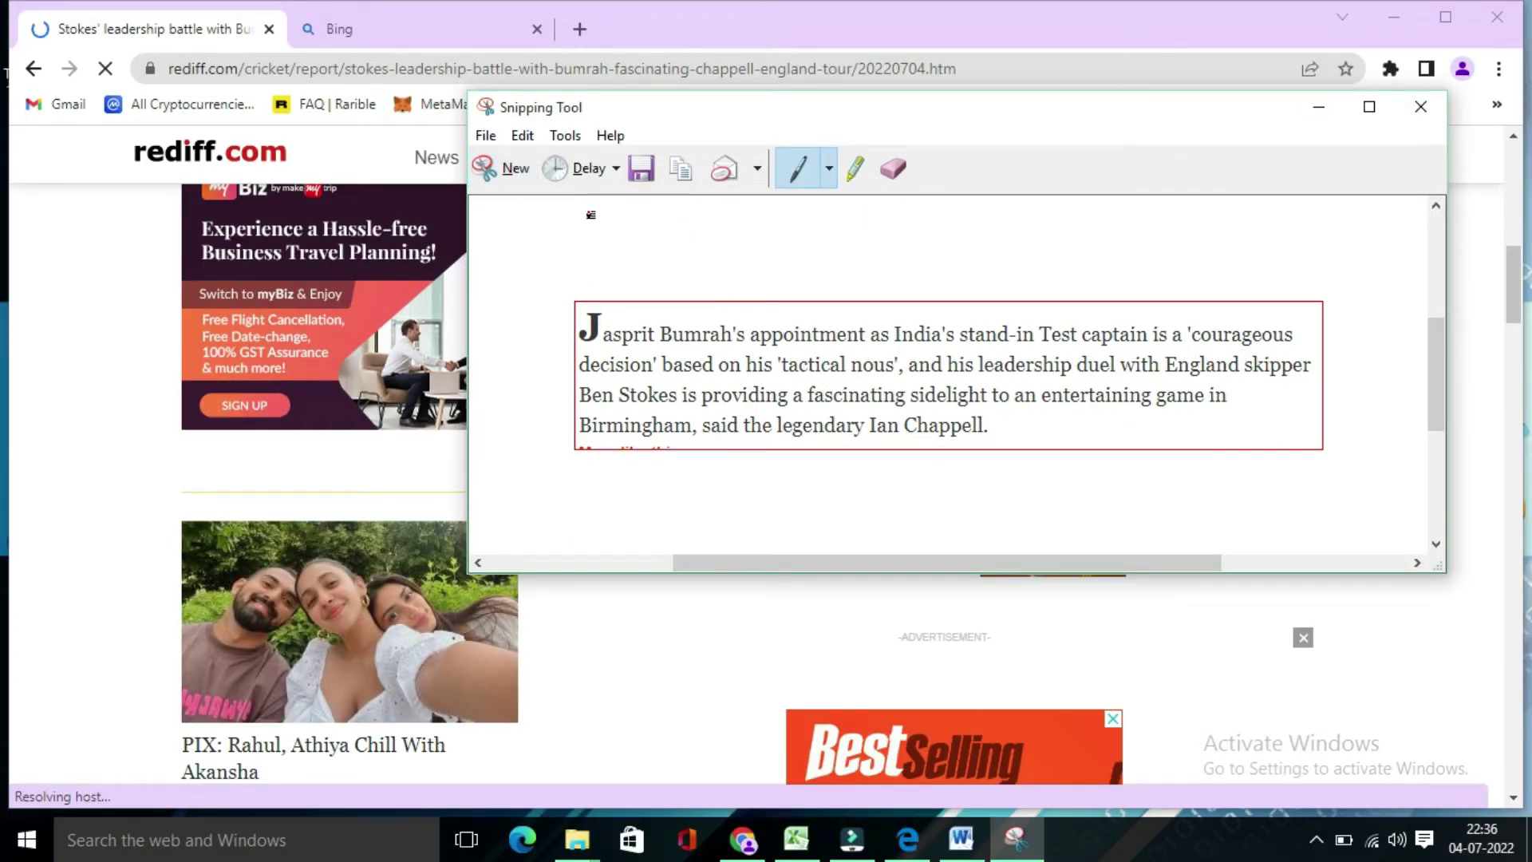
{"action": "left_click", "coordinate": [691, 171]}
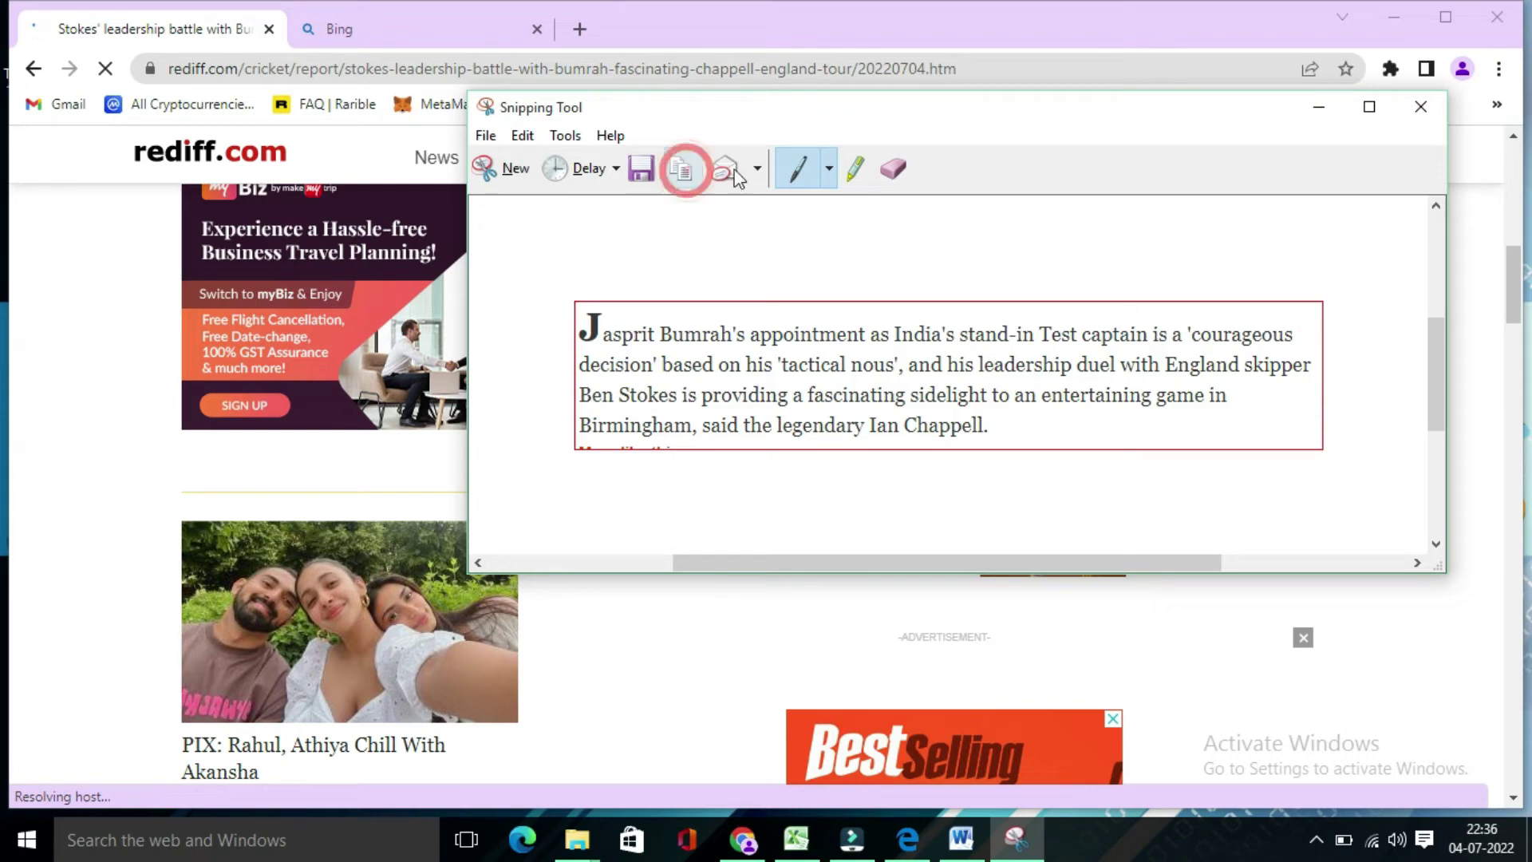
Paste the Bumrah snip into Bing Visual Search on the Bing tab.
{"action": "left_click", "coordinate": [1319, 107]}
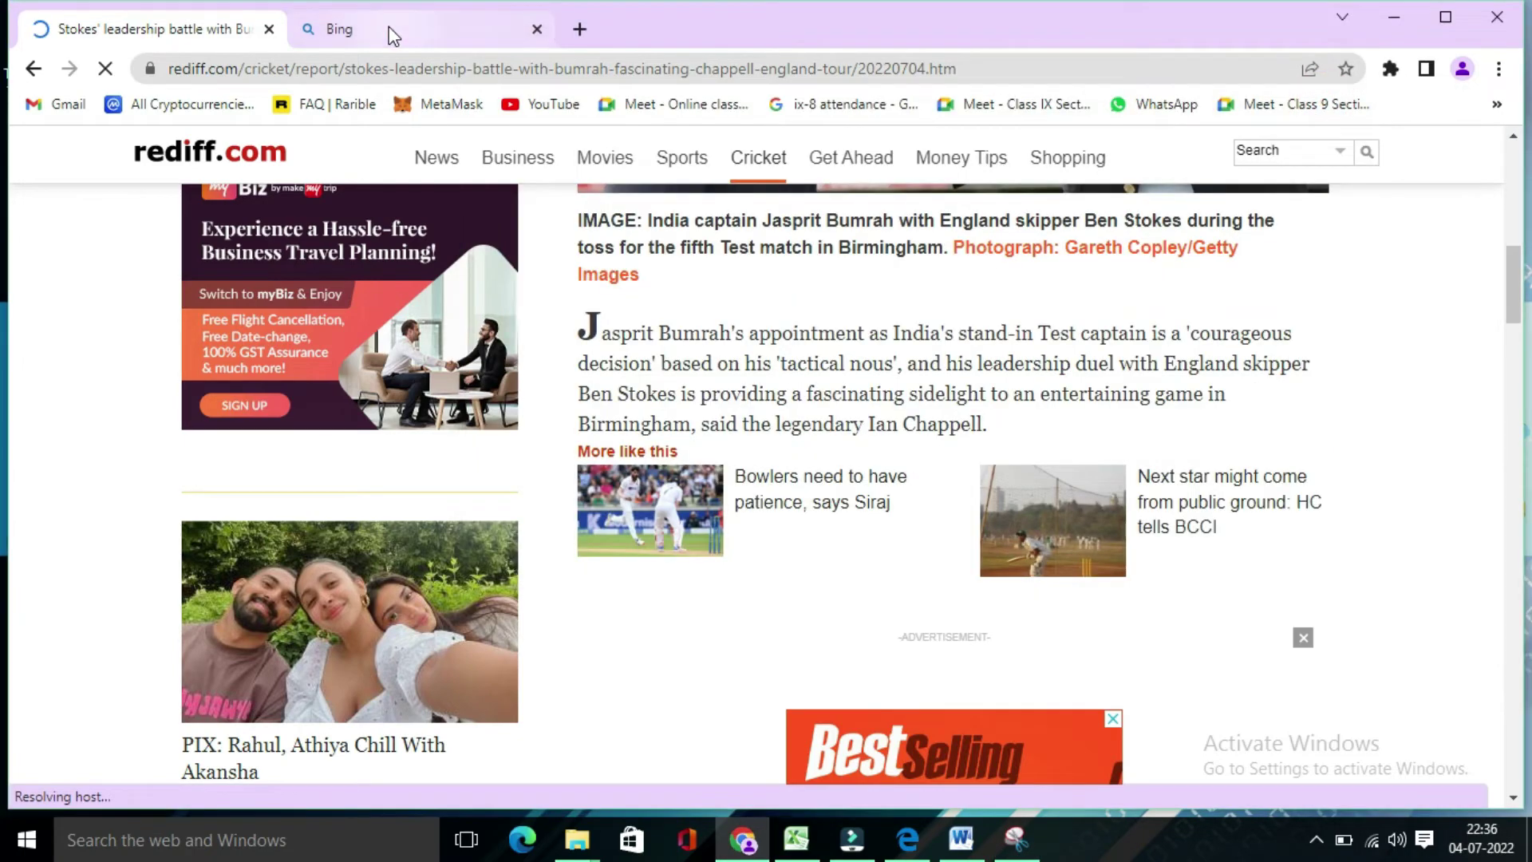
{"action": "left_click", "coordinate": [389, 32]}
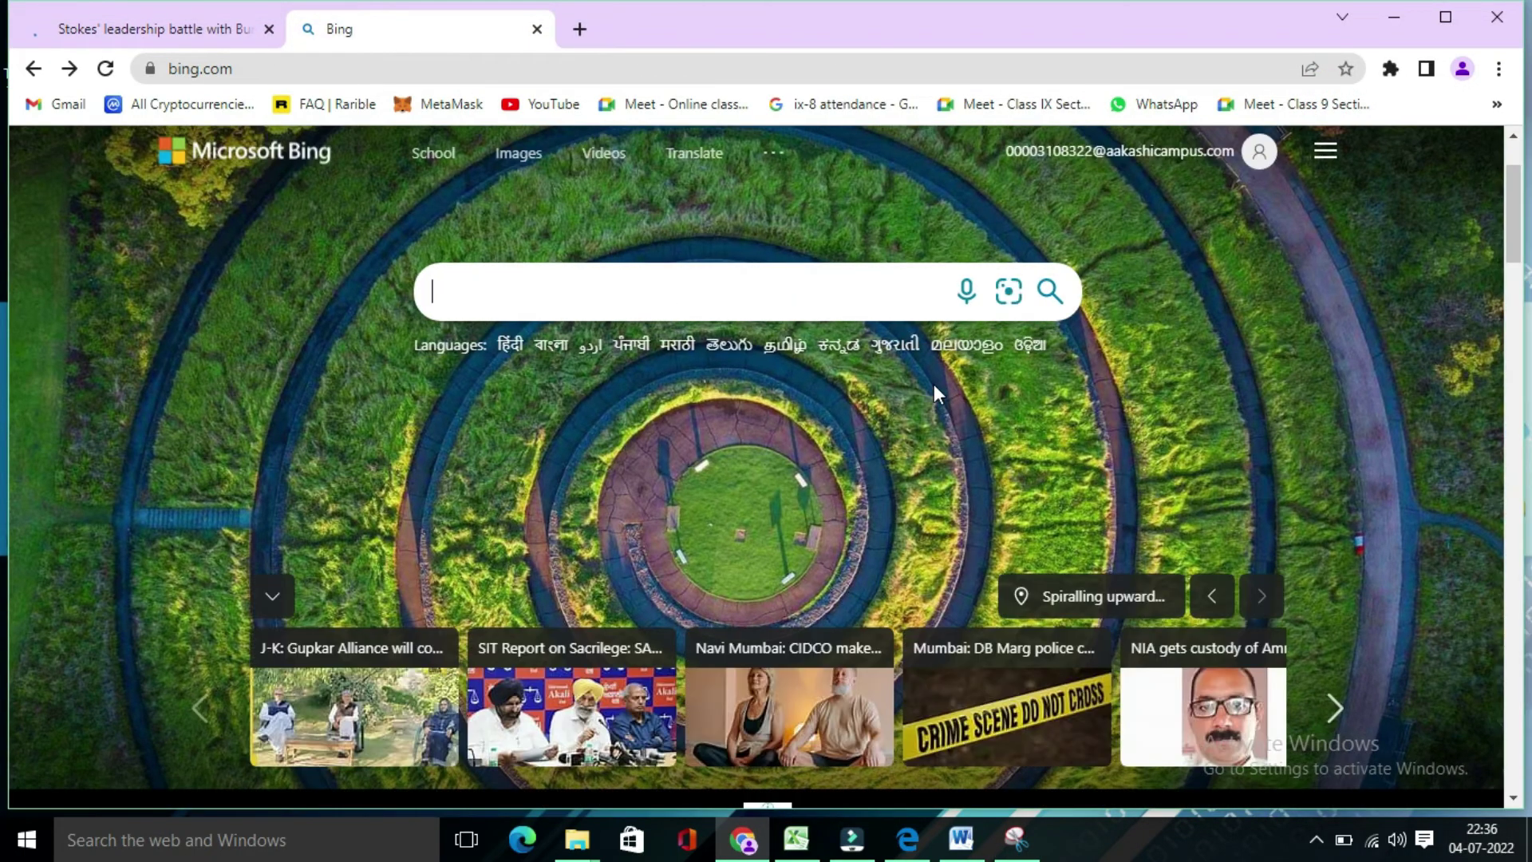
{"action": "left_click", "coordinate": [1010, 295]}
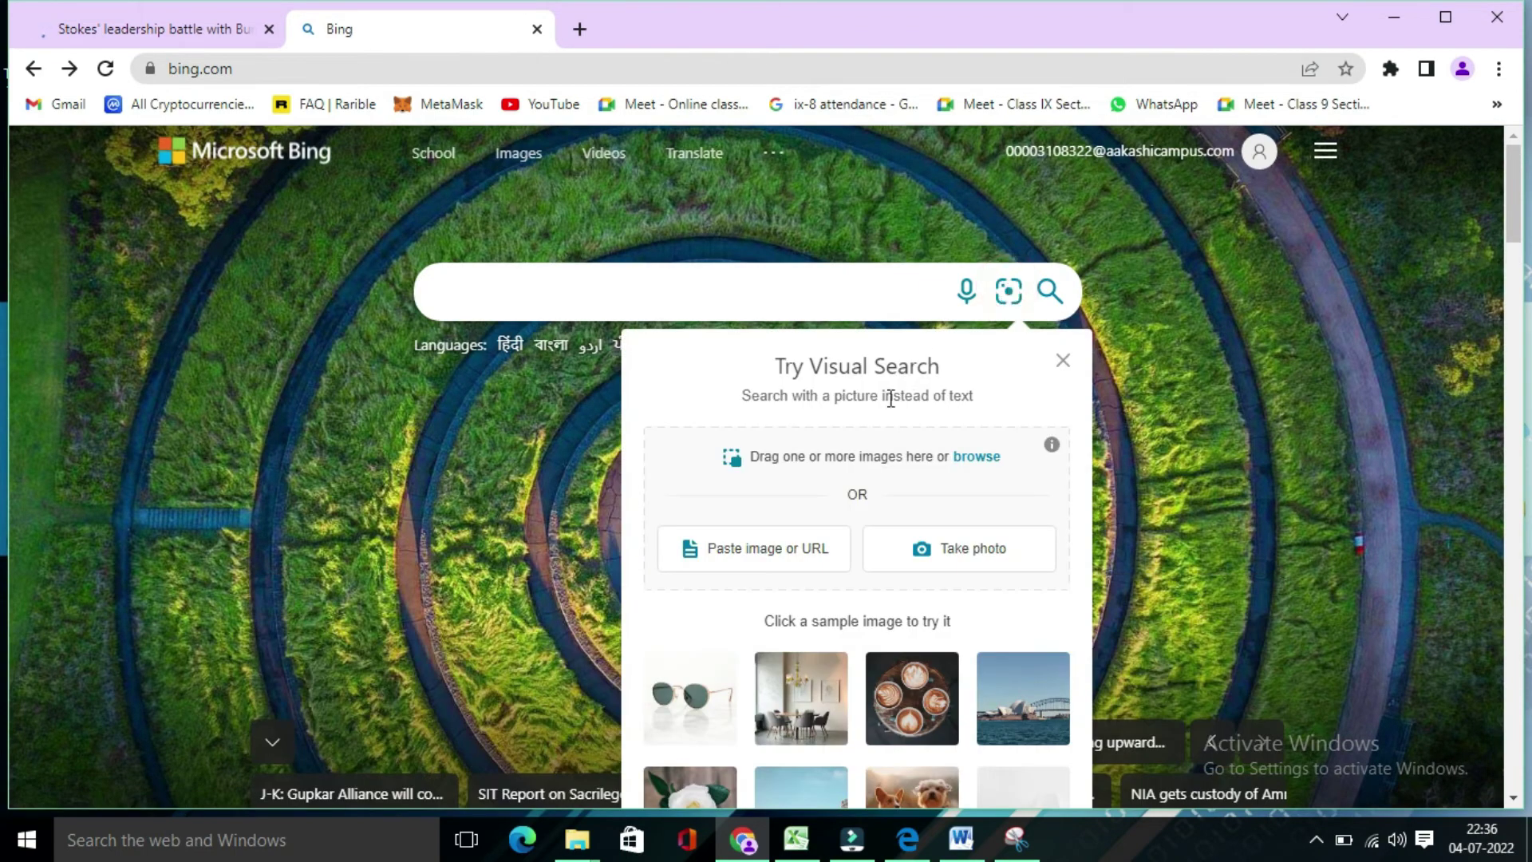
{"action": "left_click", "coordinate": [763, 556]}
{"action": "right_click", "coordinate": [732, 552]}
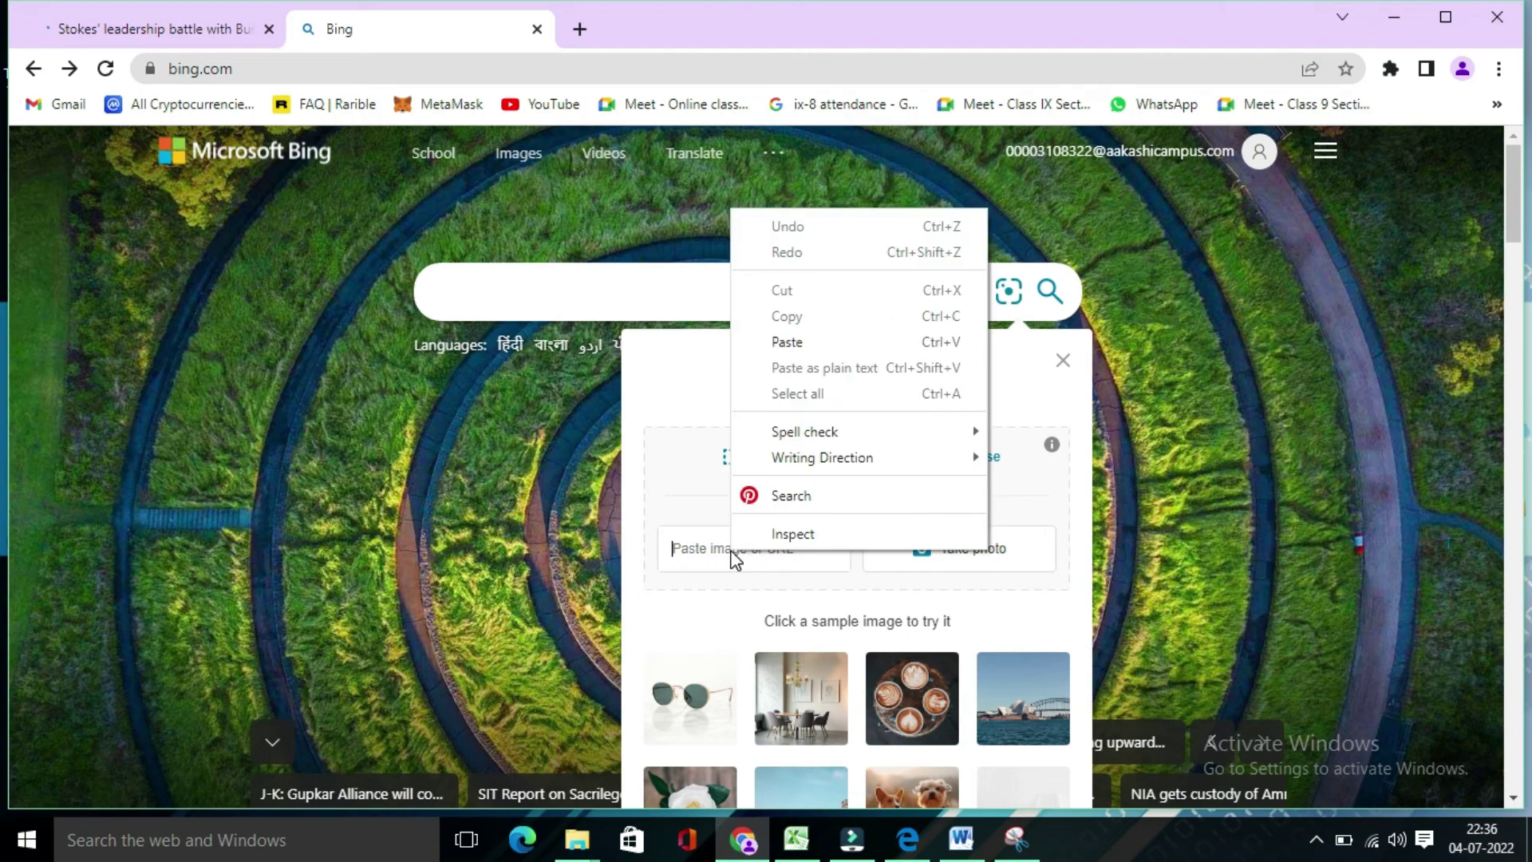
{"action": "left_click", "coordinate": [786, 345]}
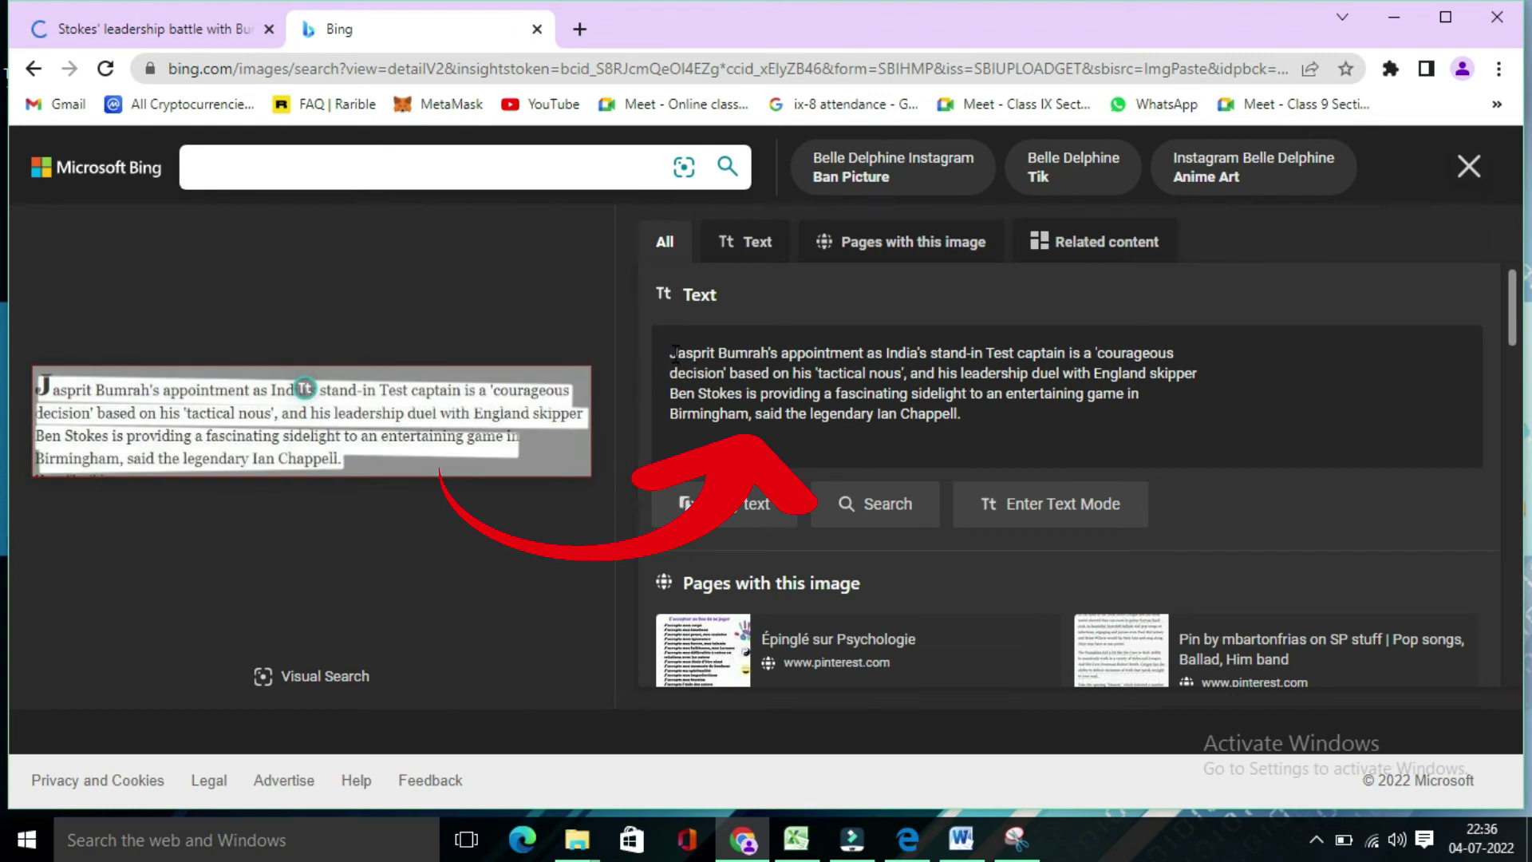
Select and copy the recognized Bumrah paragraph text.
{"action": "left_click_drag", "start_coordinate": [670, 352], "coordinate": [1041, 414]}
{"action": "right_click", "coordinate": [955, 374]}
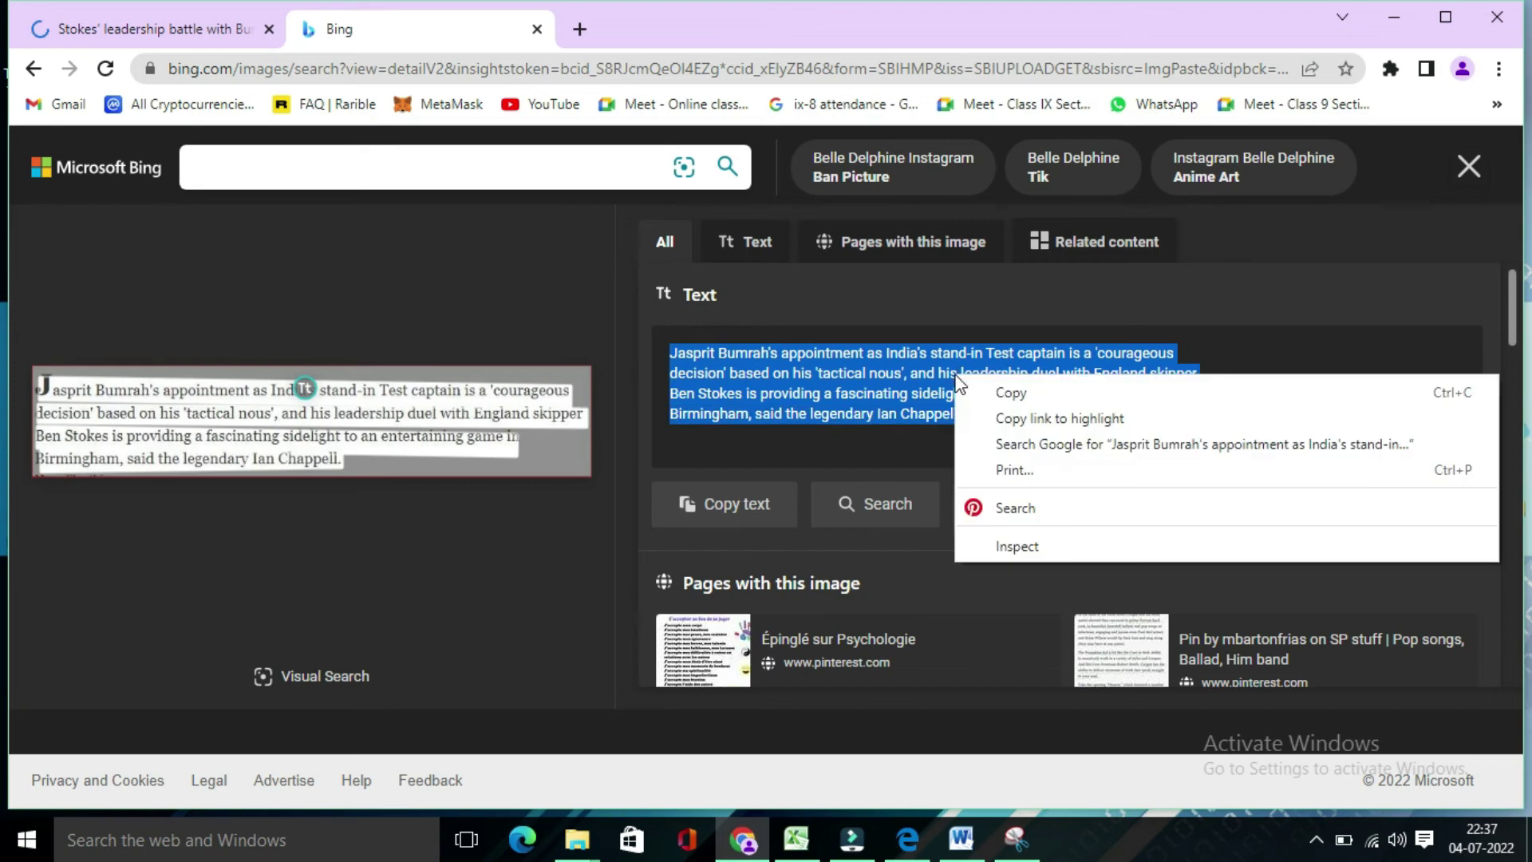
{"action": "left_click", "coordinate": [1001, 393]}
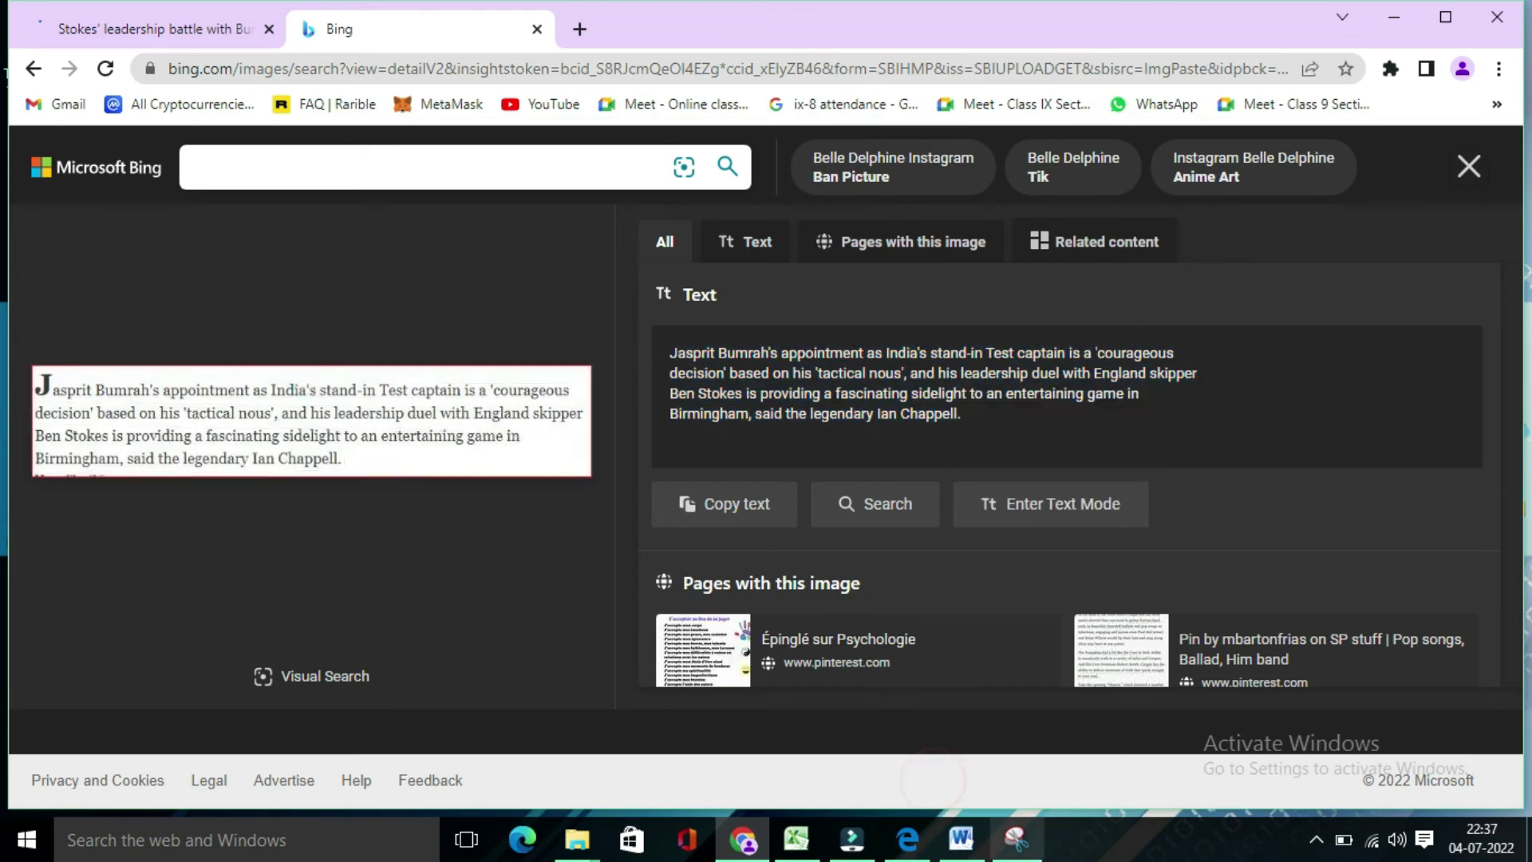
Paste the Bumrah paragraph into Word below the amplifier text, then select it from 'his' onward.
{"action": "left_click", "coordinate": [961, 839]}
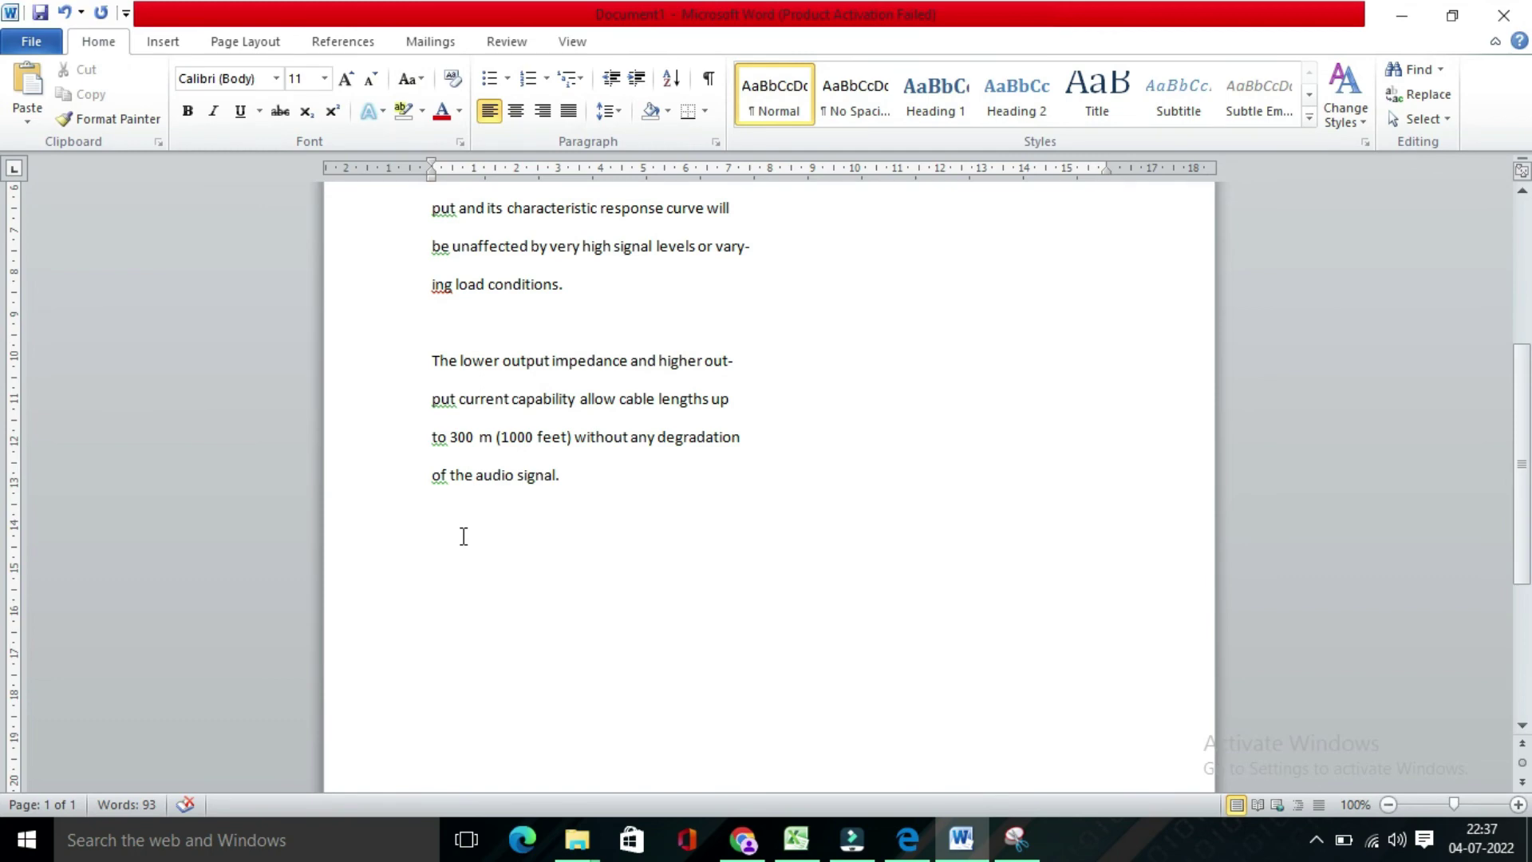
{"action": "key", "text": "ctrl+v"}
{"action": "left_click_drag", "start_coordinate": [738, 664], "coordinate": [563, 590]}
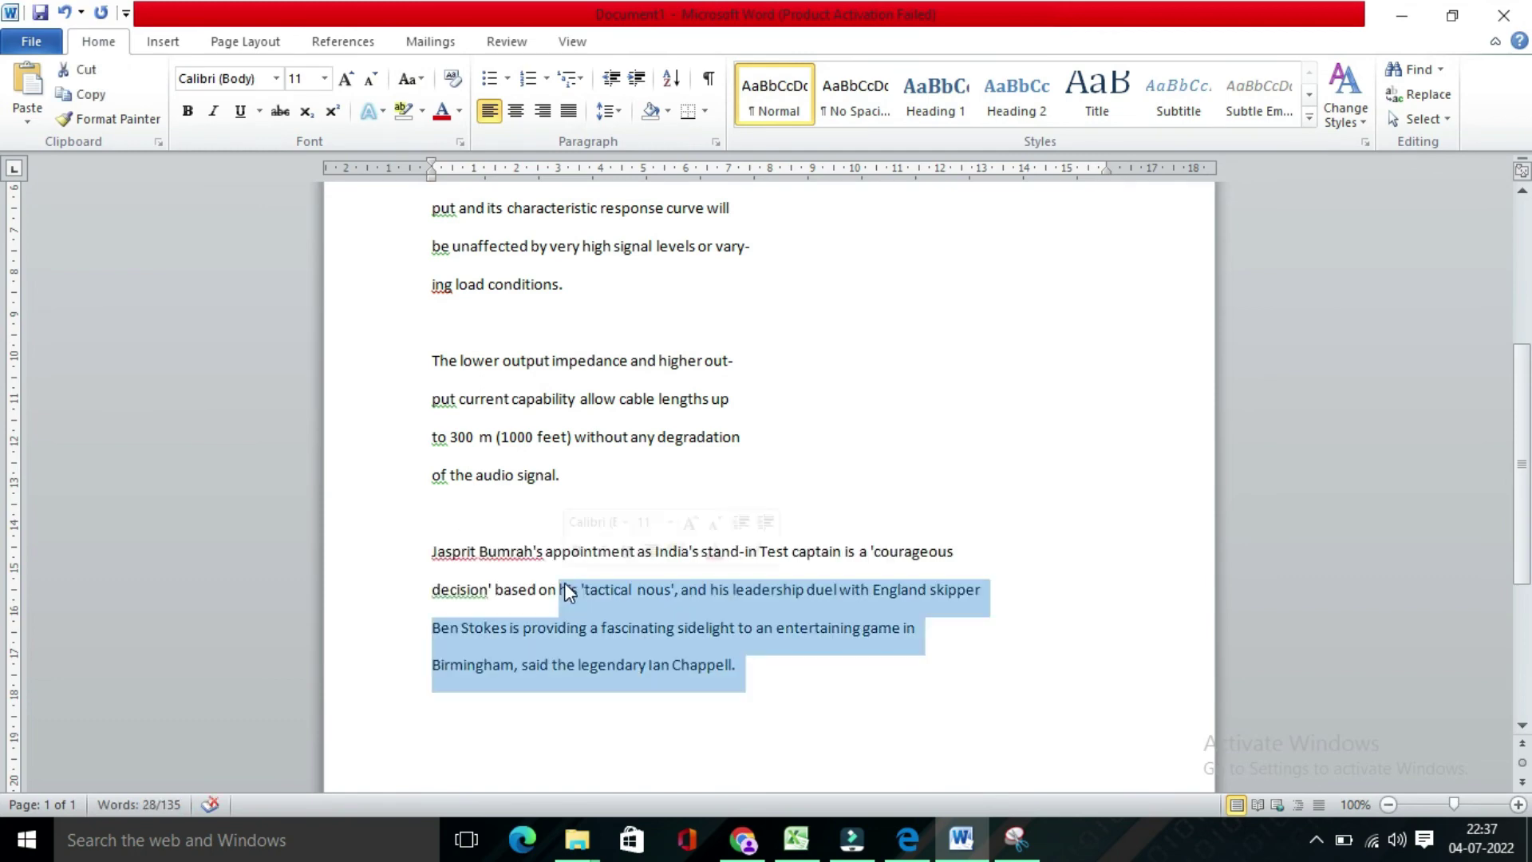